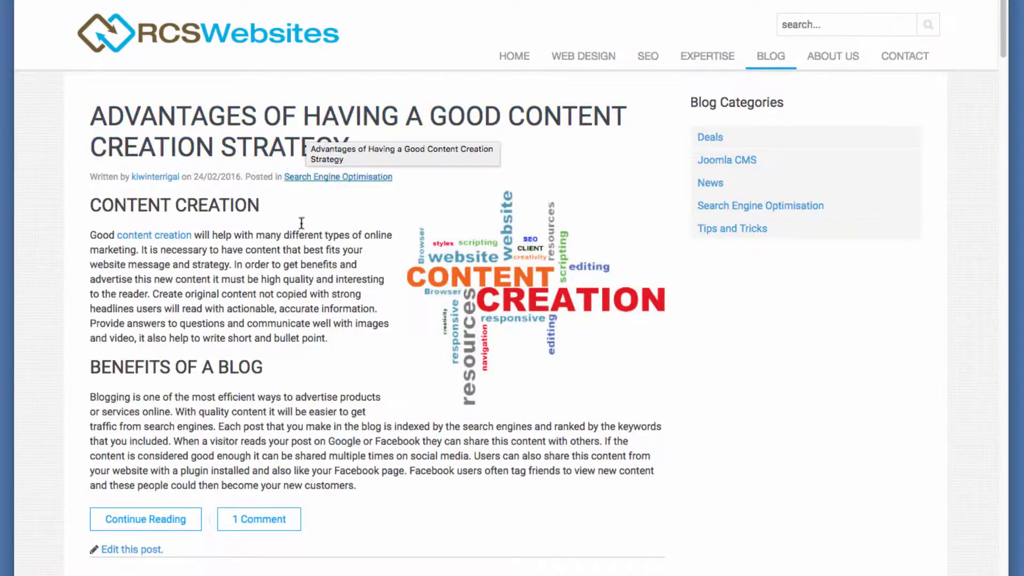
- Look through the posts on the website's blog page
{"action": "scroll", "coordinate": [232, 331], "scroll_direction": "down", "scroll_amount": 3}
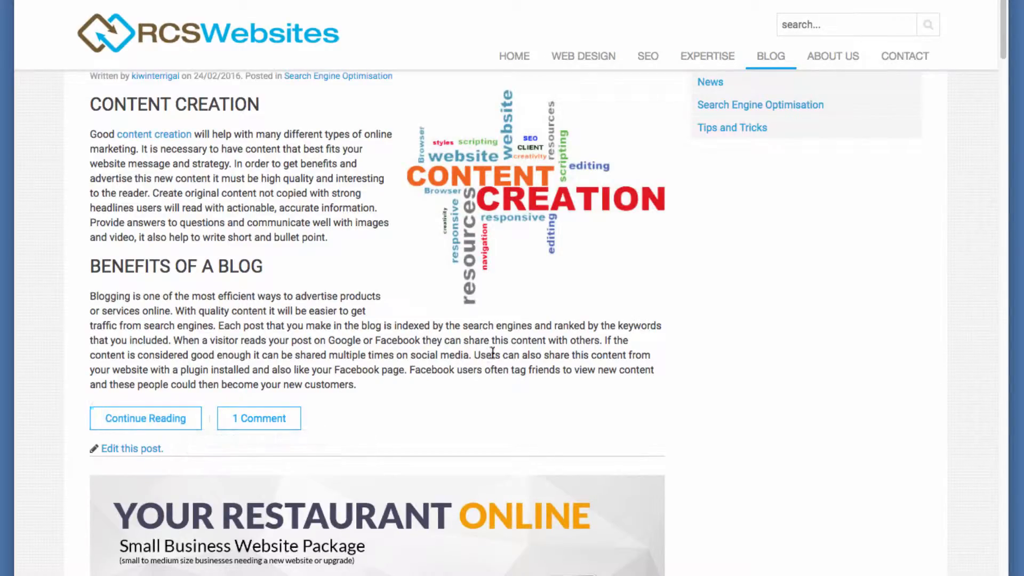
{"action": "scroll", "coordinate": [502, 352], "scroll_direction": "down", "scroll_amount": 3}
{"action": "scroll", "coordinate": [726, 355], "scroll_direction": "down", "scroll_amount": 12}
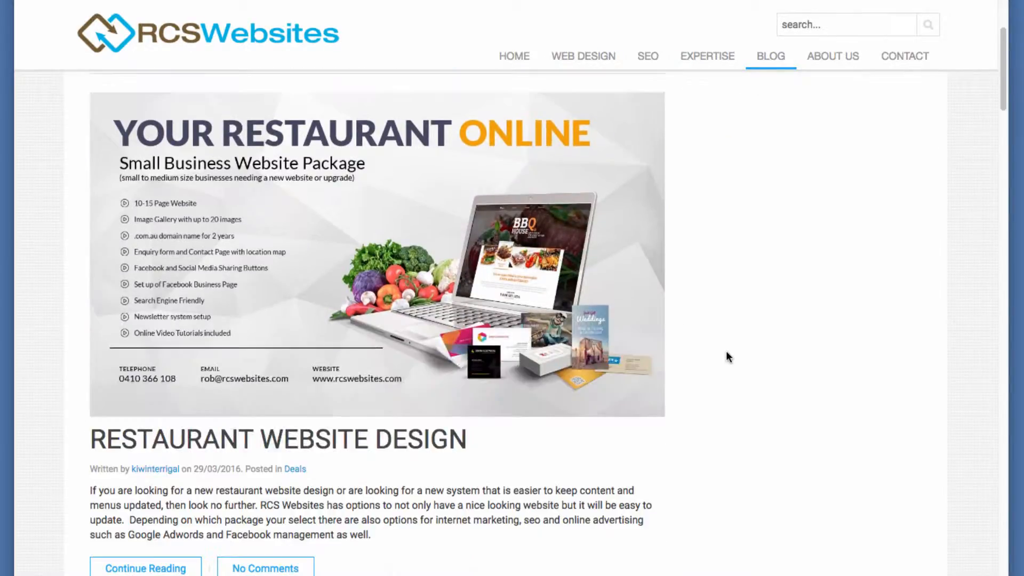
{"action": "scroll", "coordinate": [725, 356], "scroll_direction": "down", "scroll_amount": 4}
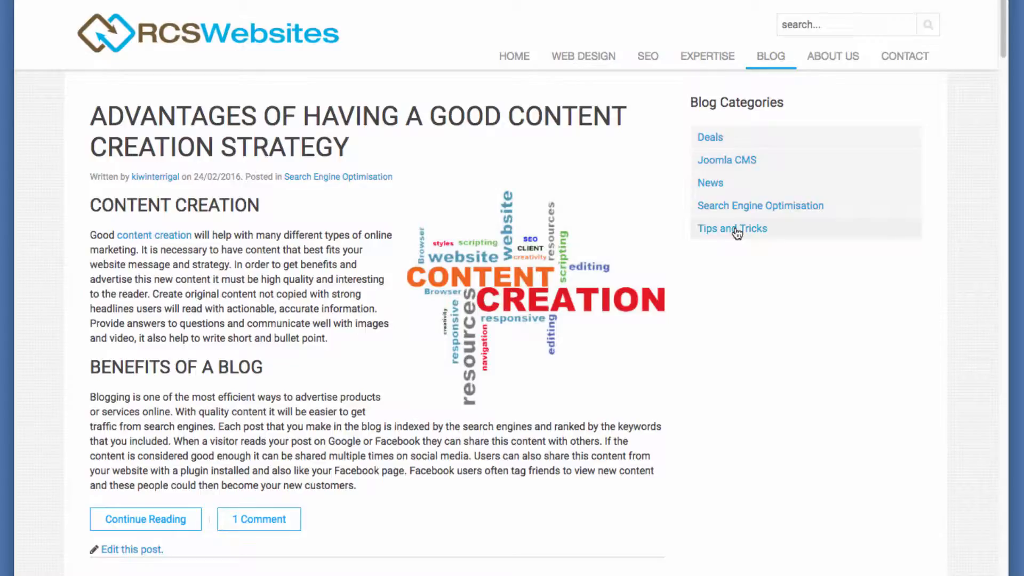
- Open the Tips and Tricks blog category and look through its posts
{"action": "left_click", "coordinate": [737, 230]}
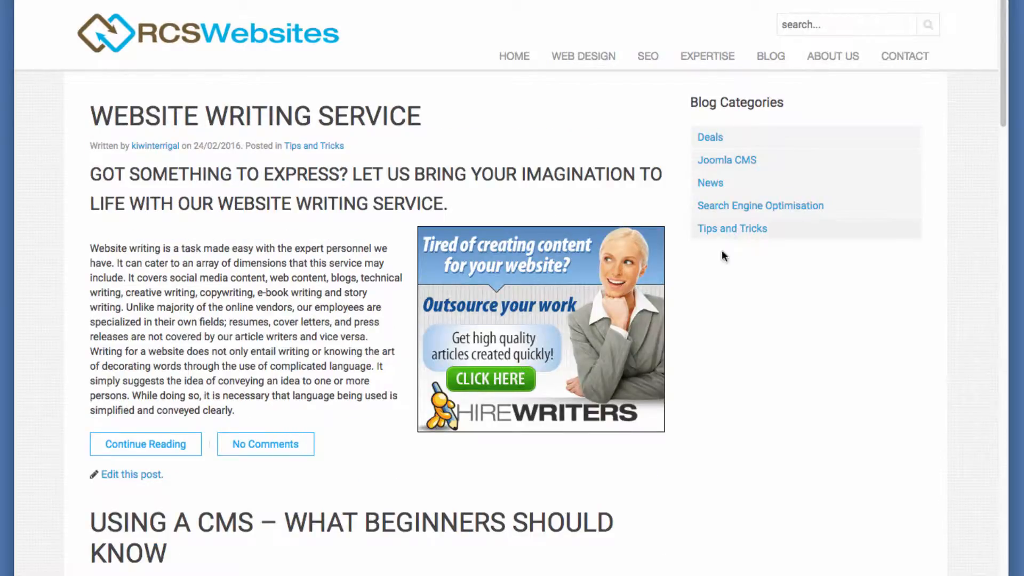
{"action": "scroll", "coordinate": [706, 281], "scroll_direction": "down", "scroll_amount": 10}
{"action": "scroll", "coordinate": [706, 279], "scroll_direction": "down", "scroll_amount": 3}
{"action": "scroll", "coordinate": [705, 279], "scroll_direction": "up", "scroll_amount": 7}
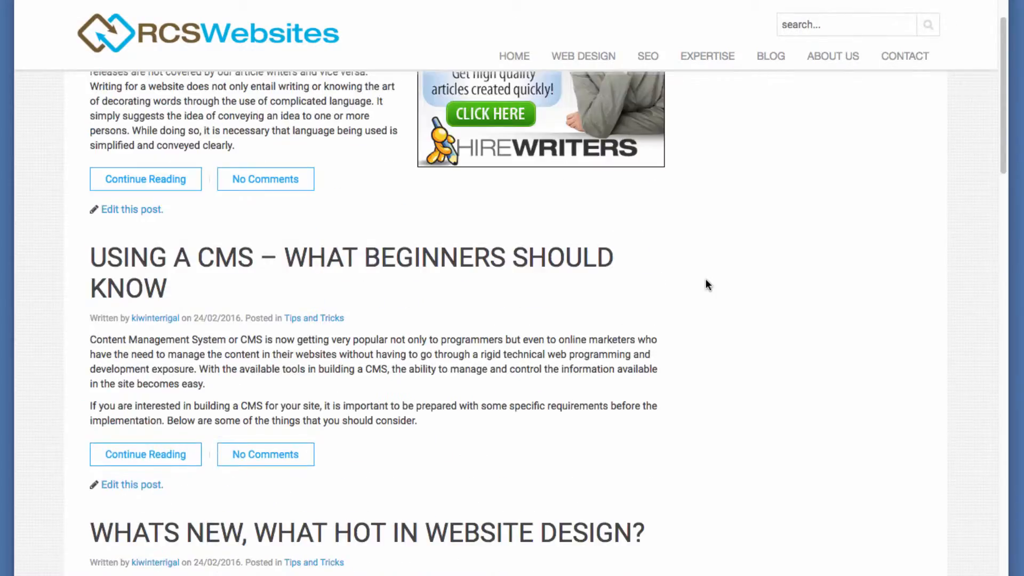
{"action": "scroll", "coordinate": [698, 301], "scroll_direction": "up", "scroll_amount": 3}
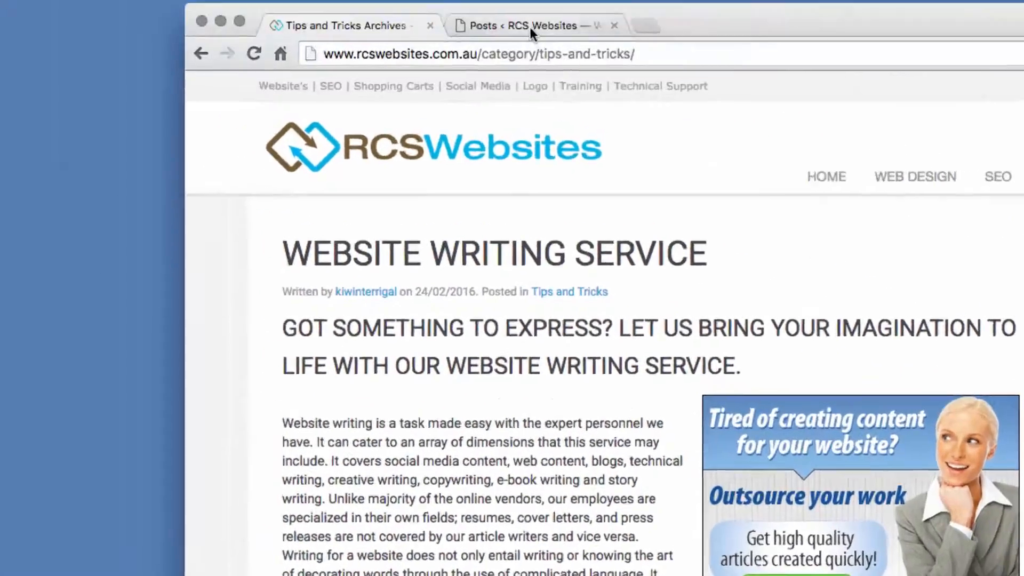
- Switch to the WordPress admin site and show the full list of posts
{"action": "left_click", "coordinate": [530, 27]}
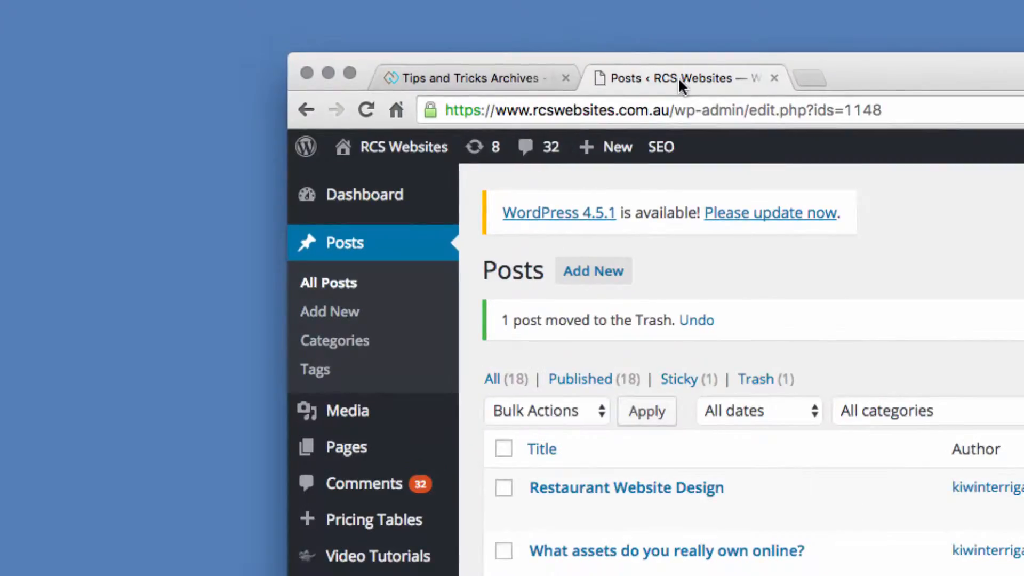
{"action": "left_click", "coordinate": [344, 247]}
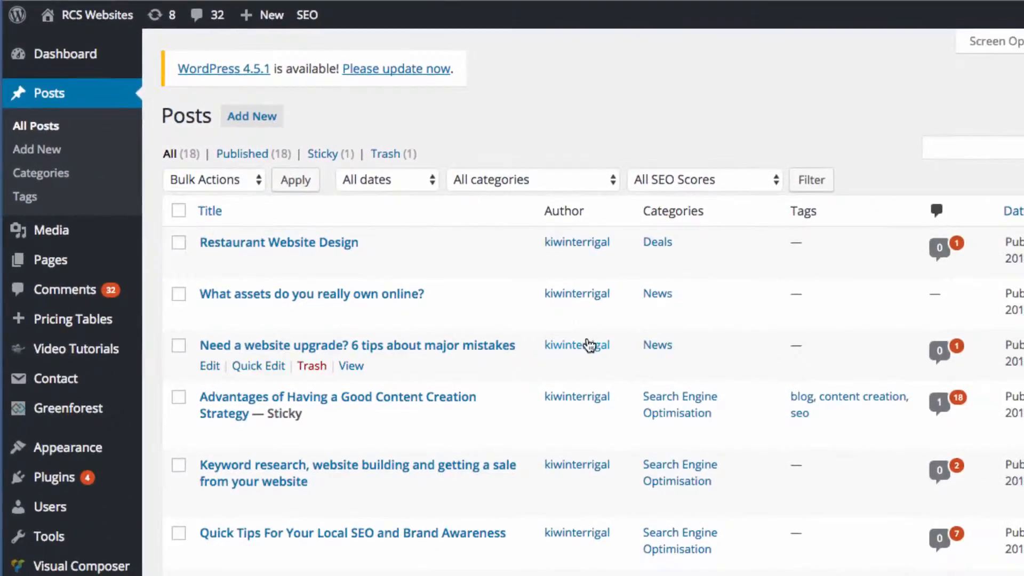
{"action": "scroll", "coordinate": [589, 346], "scroll_direction": "up", "scroll_amount": 1}
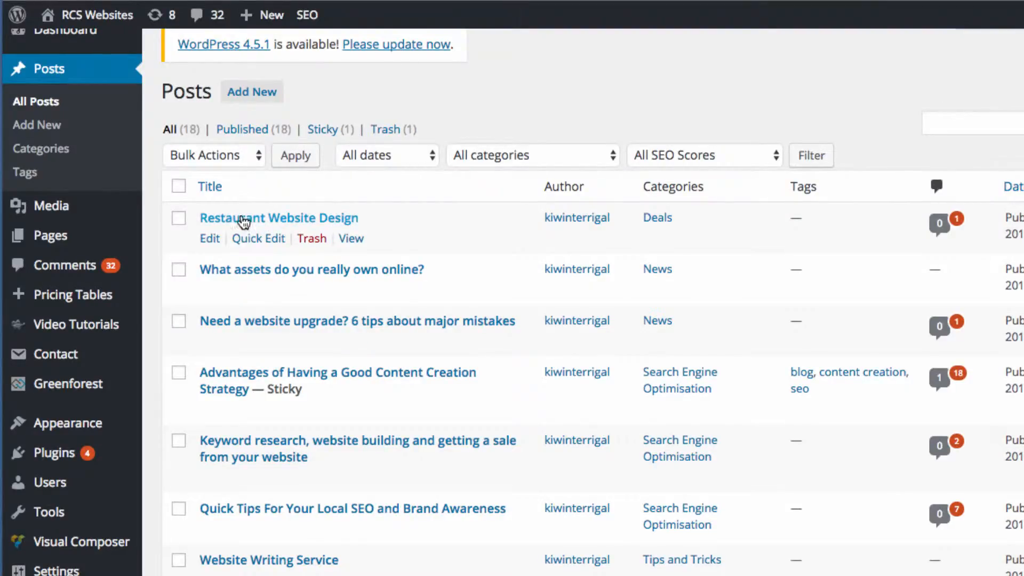
- Open the Restaurant Website Design post for editing and examine its intro text, category choices and publishing options
{"action": "left_click", "coordinate": [213, 241]}
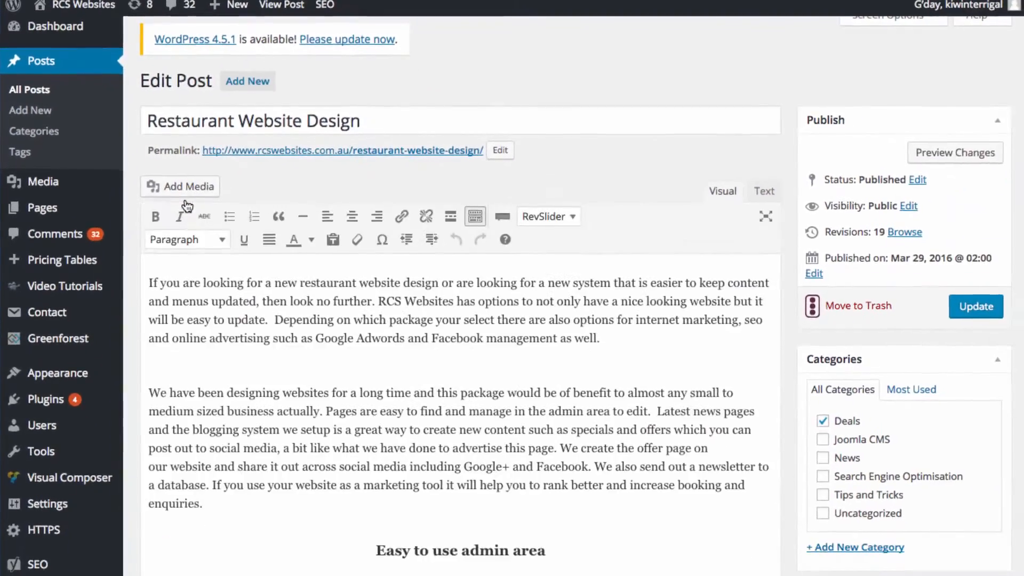
{"action": "left_click_drag", "start_coordinate": [222, 284], "coordinate": [407, 338]}
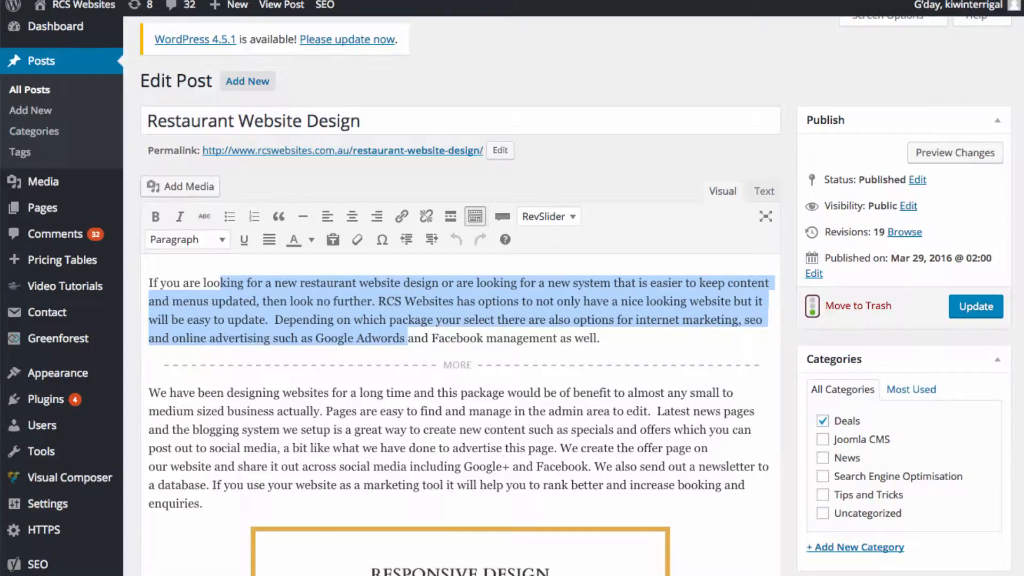
{"action": "left_click", "coordinate": [829, 441]}
{"action": "left_click", "coordinate": [829, 442]}
{"action": "left_click", "coordinate": [991, 316]}
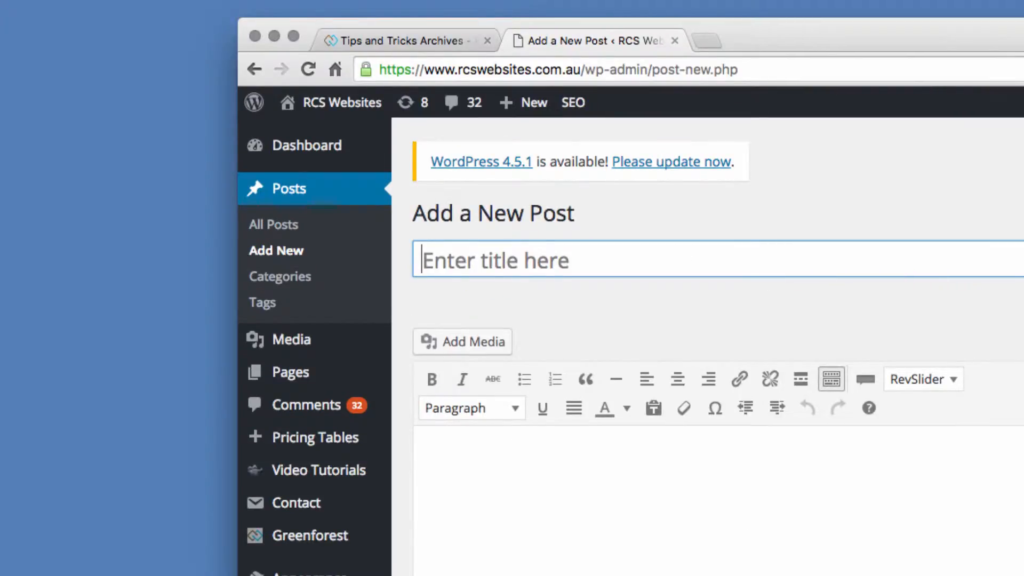
- Copy the headline "WordPress has made it easy to create websites quickly" from the text document into the new post's title
{"action": "key", "text": "super+Tab"}
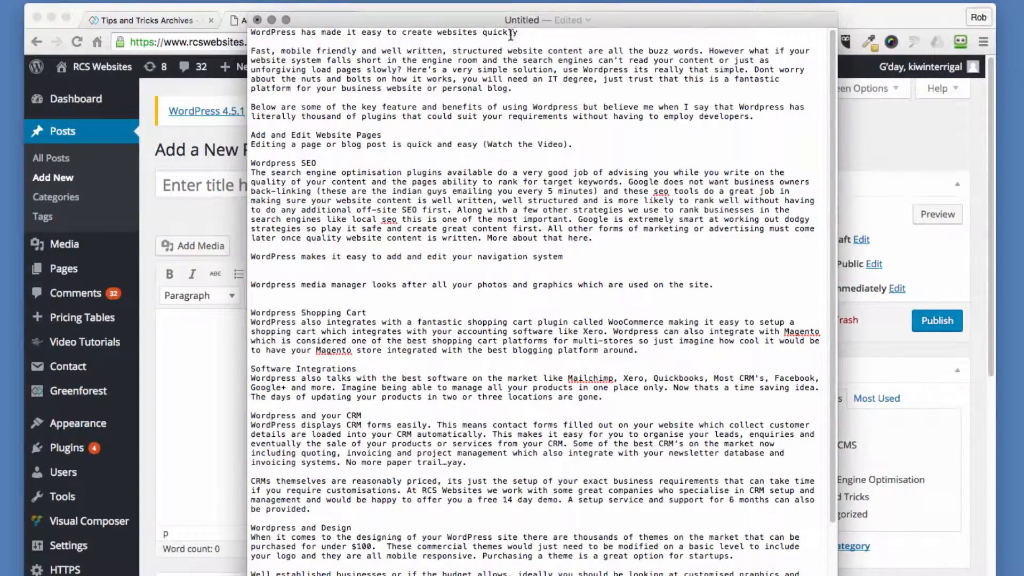
{"action": "left_click_drag", "start_coordinate": [520, 33], "coordinate": [245, 27]}
{"action": "key", "text": "super+c"}
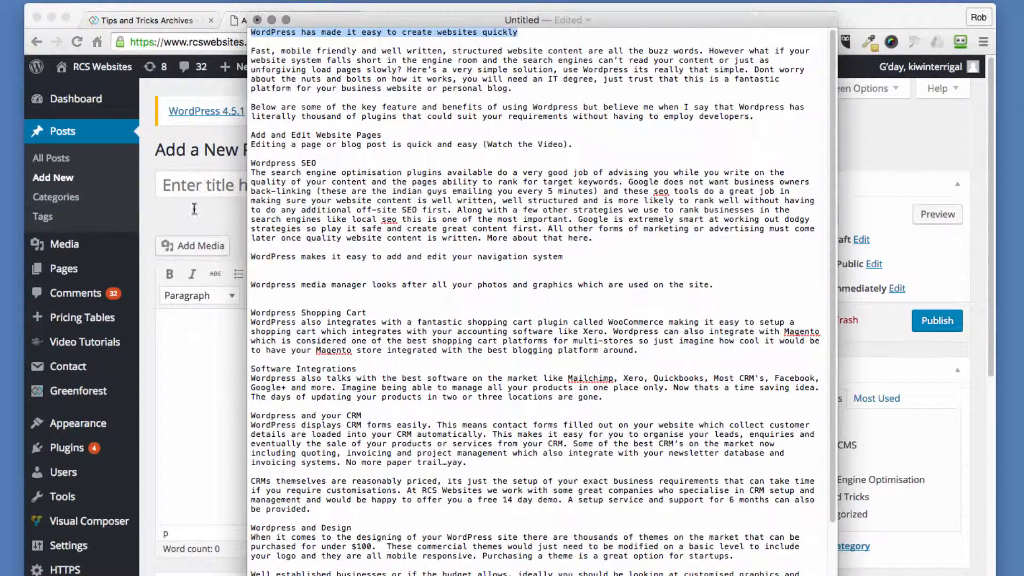
{"action": "left_click", "coordinate": [194, 186]}
{"action": "key", "text": "super+v"}
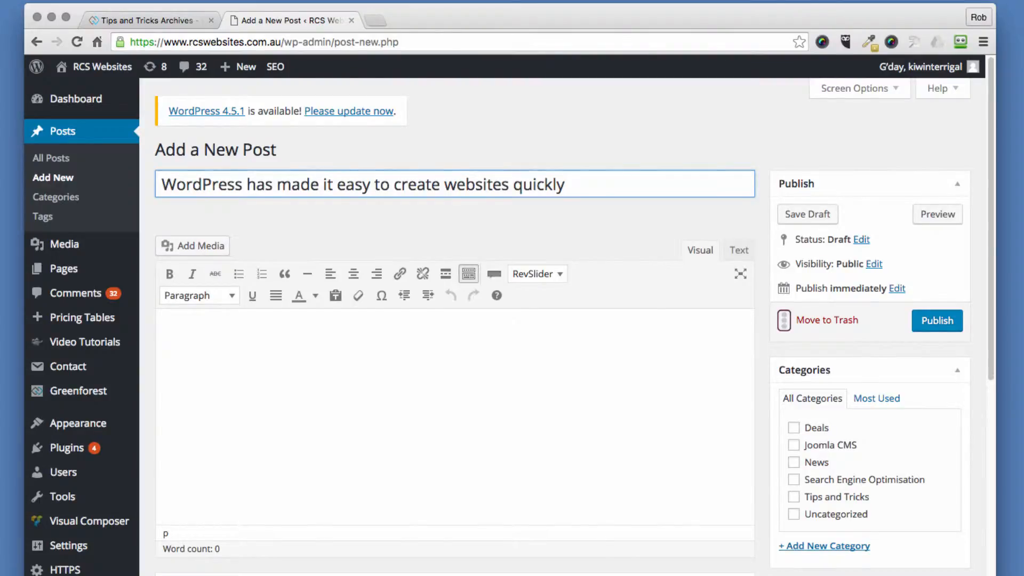
- Copy the article text below the headline from the text document into the new post's content area
{"action": "key", "text": "super+Tab"}
{"action": "left_click_drag", "start_coordinate": [251, 51], "coordinate": [485, 574]}
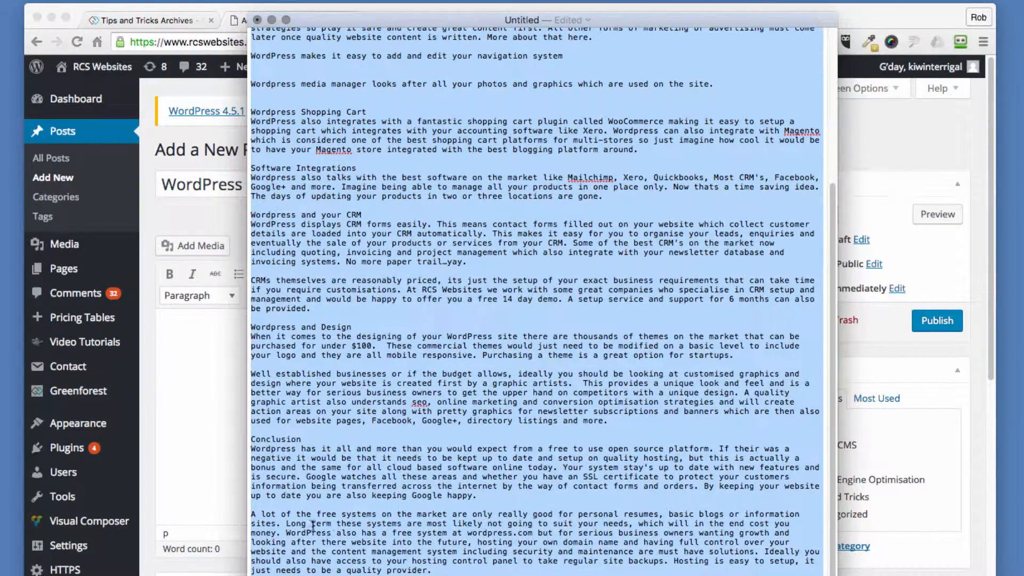
{"action": "left_click", "coordinate": [235, 371]}
{"action": "left_click", "coordinate": [225, 349]}
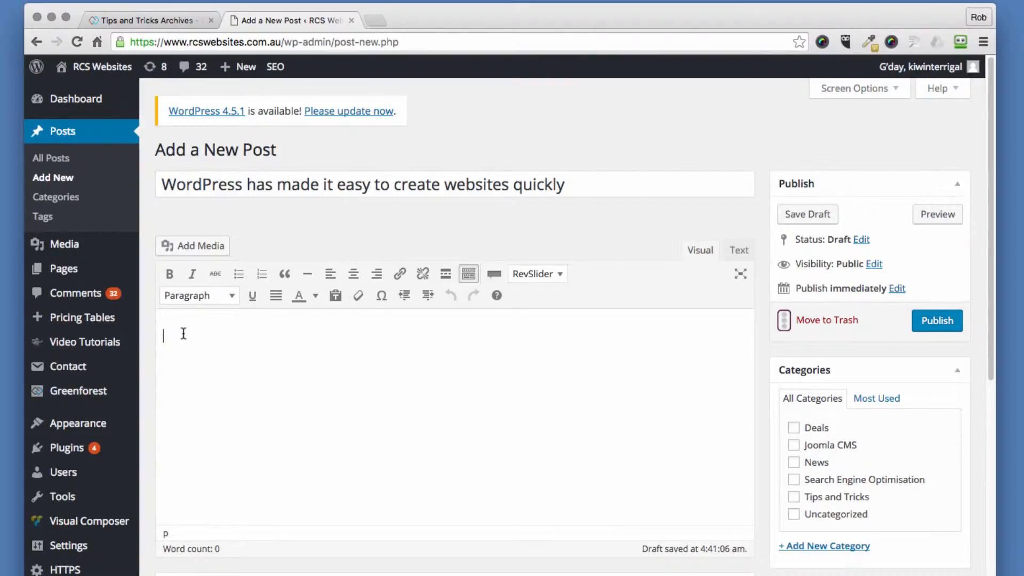
{"action": "key", "text": "super+v"}
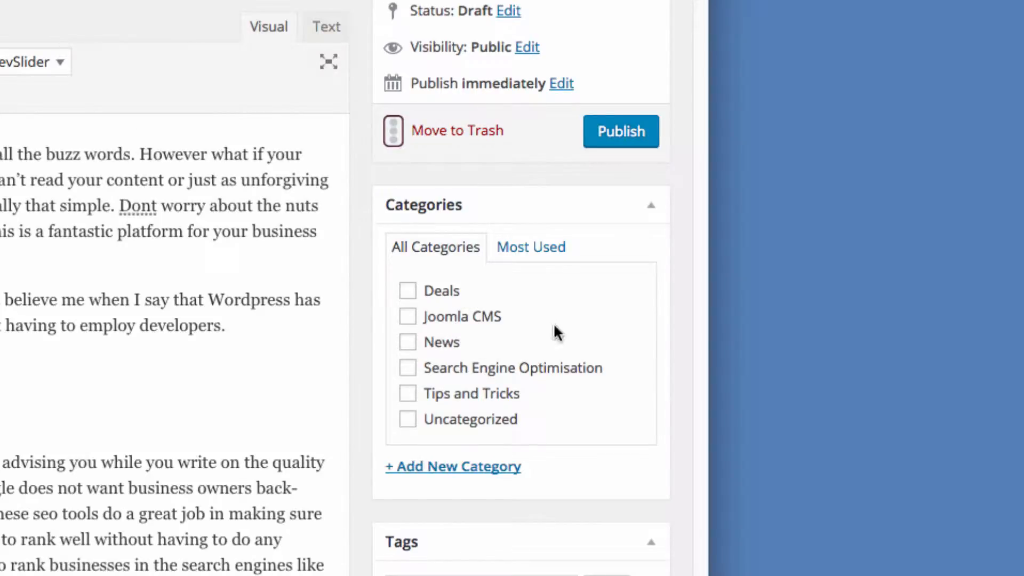
- Add a new post category named Wordpress without a parent category
{"action": "left_click", "coordinate": [455, 472]}
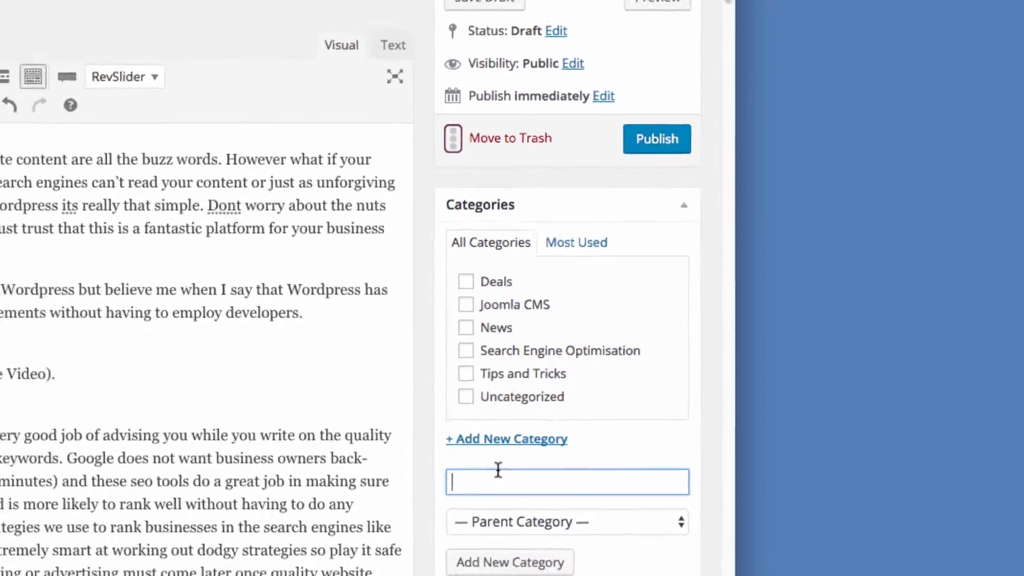
{"action": "type", "text": "Wordpr"}
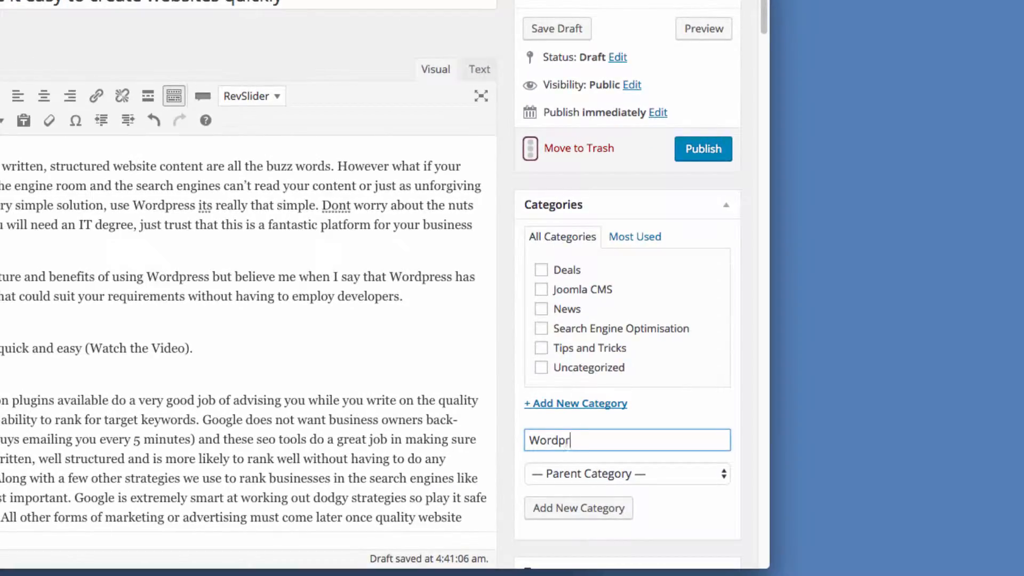
{"action": "type", "text": "ess"}
{"action": "left_click", "coordinate": [562, 513]}
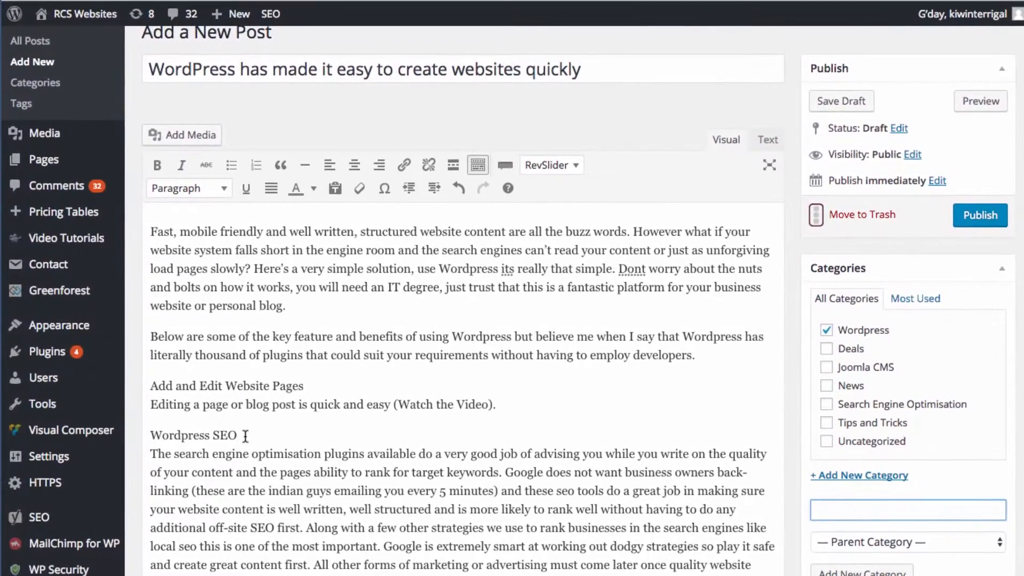
- Try Heading 3 on the "Wordpress SEO" line and undo the formatting
{"action": "left_click_drag", "start_coordinate": [243, 435], "coordinate": [147, 435]}
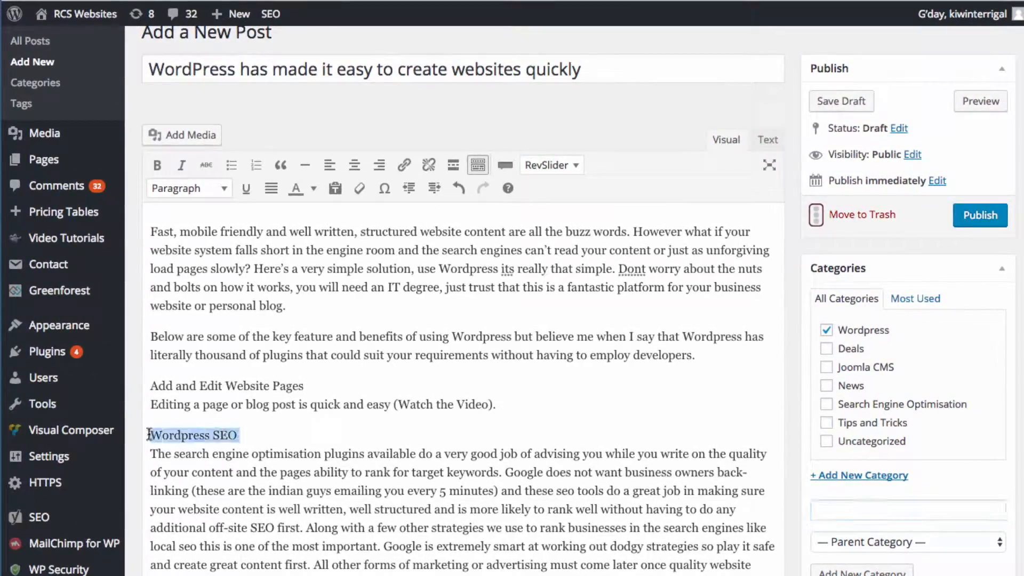
{"action": "left_click", "coordinate": [223, 191]}
{"action": "left_click", "coordinate": [206, 312]}
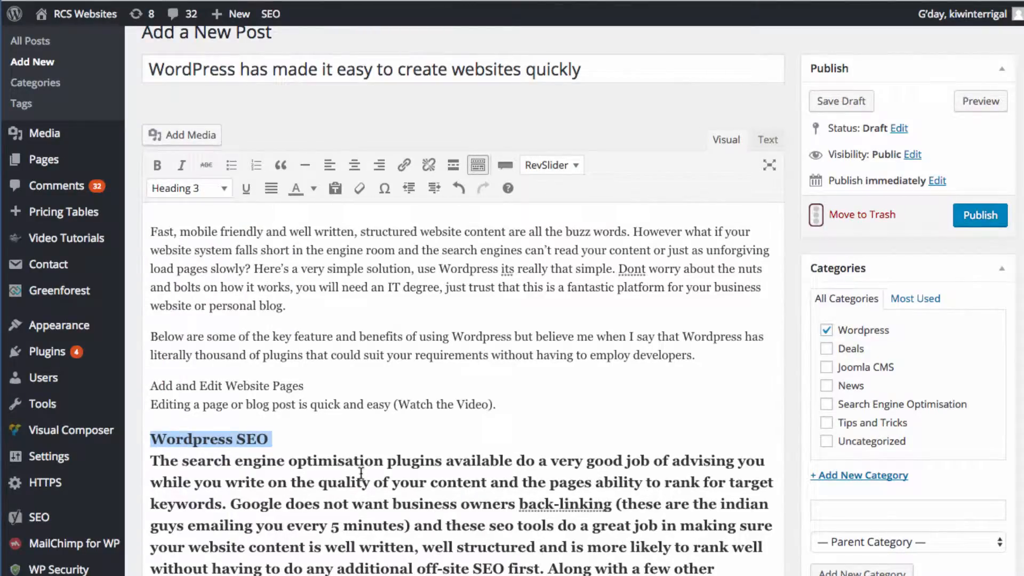
{"action": "key", "text": "ctrl+z"}
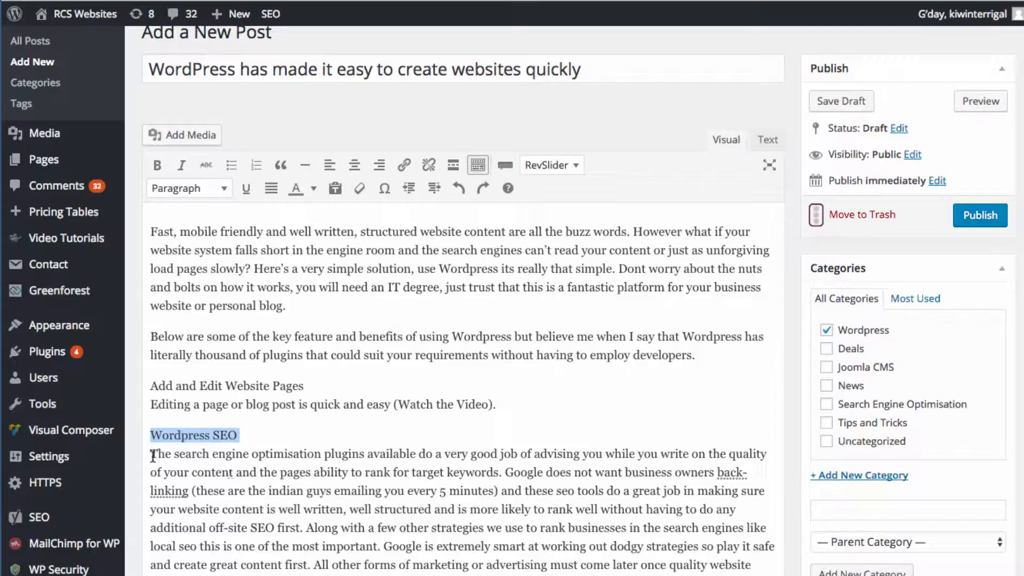
- Separate the "Wordpress SEO" line from the text beneath it with a paragraph break
{"action": "left_click", "coordinate": [151, 453]}
{"action": "key", "text": "BackSpace"}
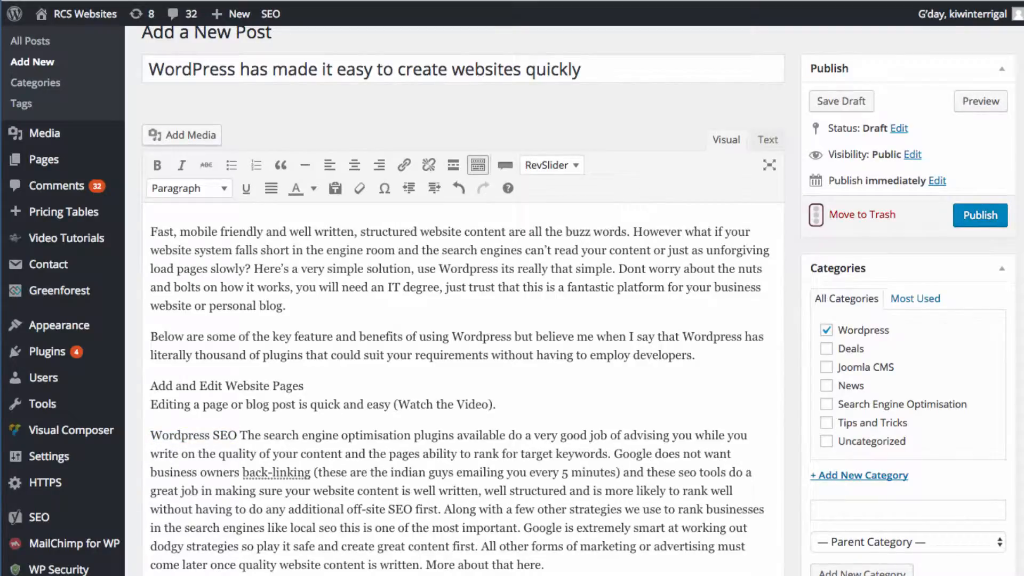
{"action": "key", "text": "Return"}
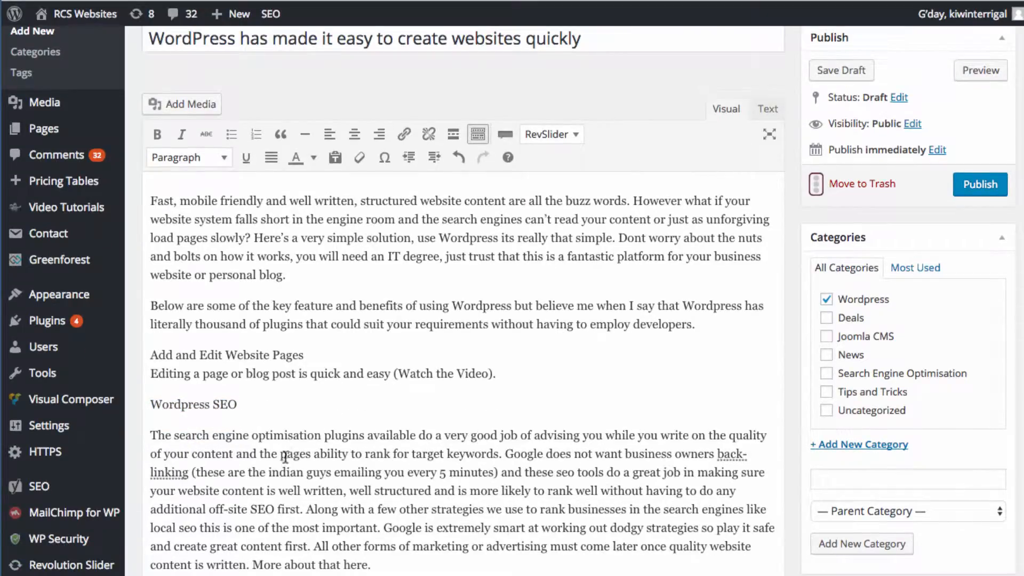
- Format the separate "Wordpress SEO" line as Heading 3
{"action": "left_click_drag", "start_coordinate": [237, 405], "coordinate": [149, 405]}
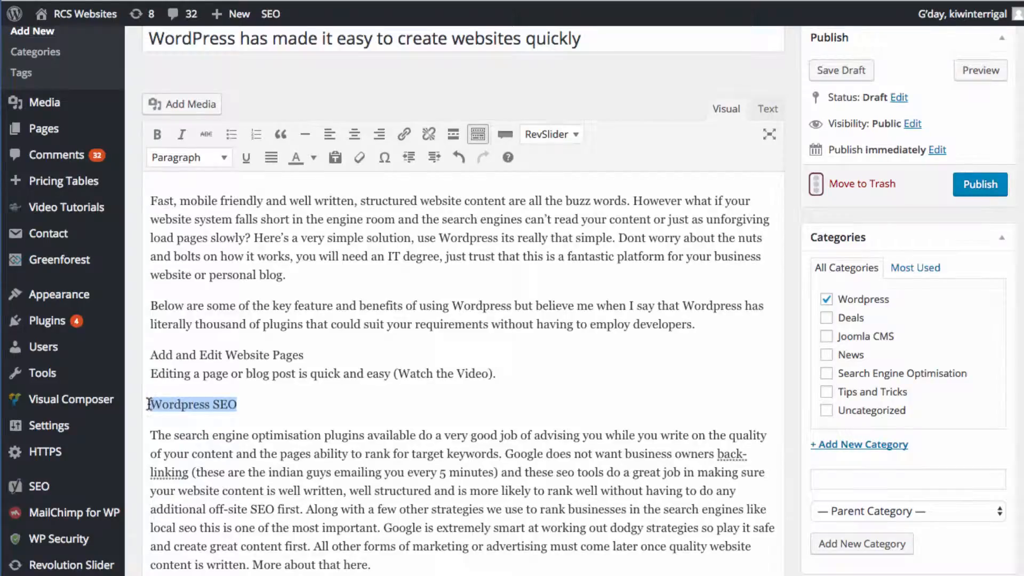
{"action": "left_click", "coordinate": [229, 155]}
{"action": "left_click", "coordinate": [207, 279]}
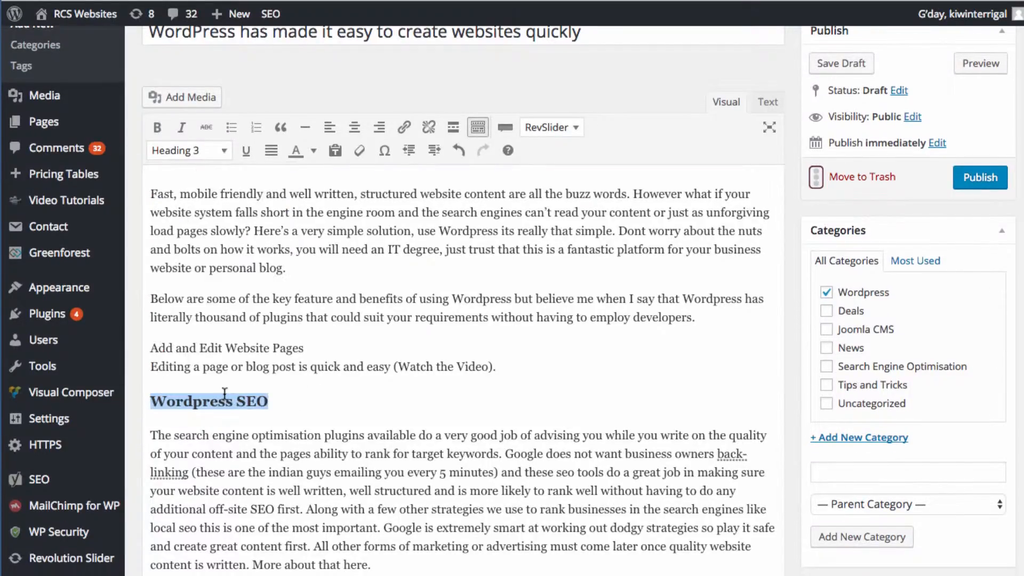
{"action": "left_click", "coordinate": [271, 403]}
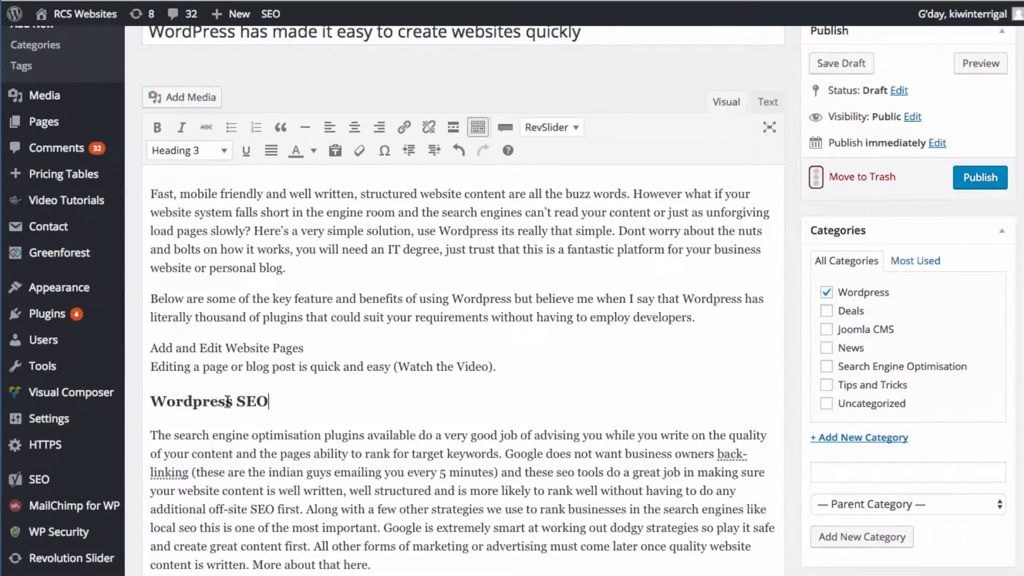
- Look through the rest of the article's text and its unformatted subheadings
{"action": "scroll", "coordinate": [268, 401], "scroll_direction": "down", "scroll_amount": 1}
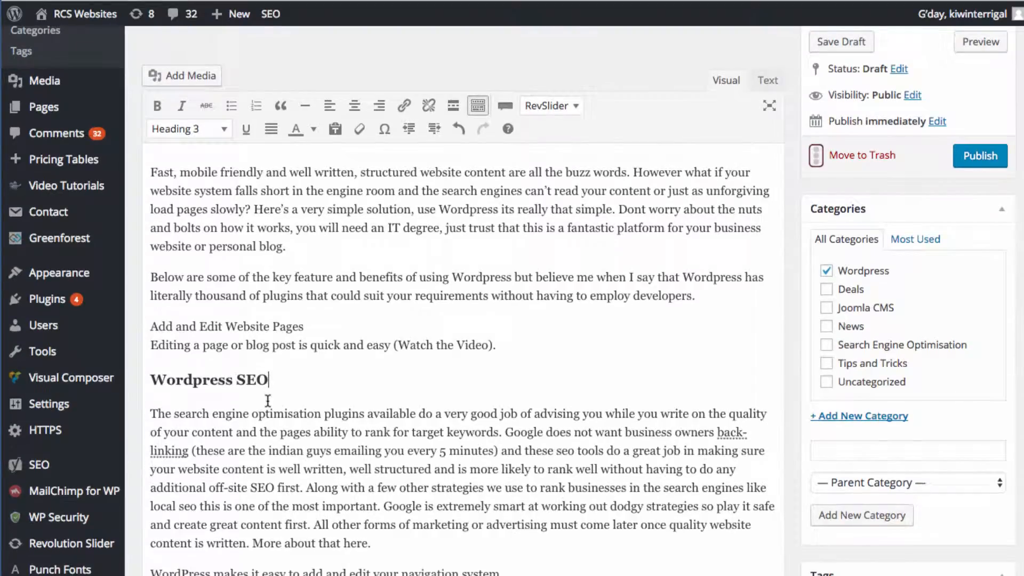
{"action": "scroll", "coordinate": [268, 401], "scroll_direction": "up", "scroll_amount": 5}
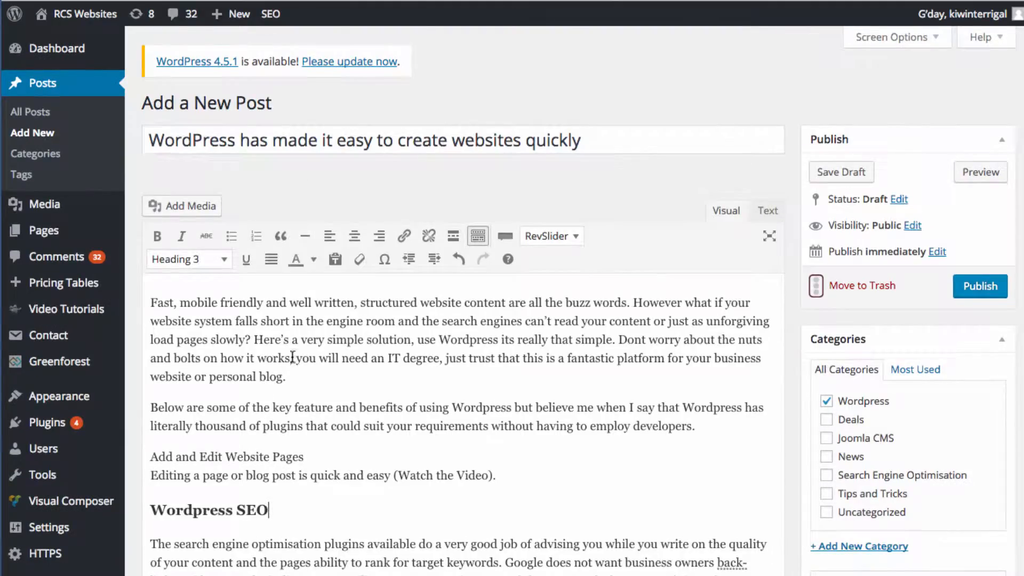
{"action": "scroll", "coordinate": [386, 408], "scroll_direction": "down", "scroll_amount": 1}
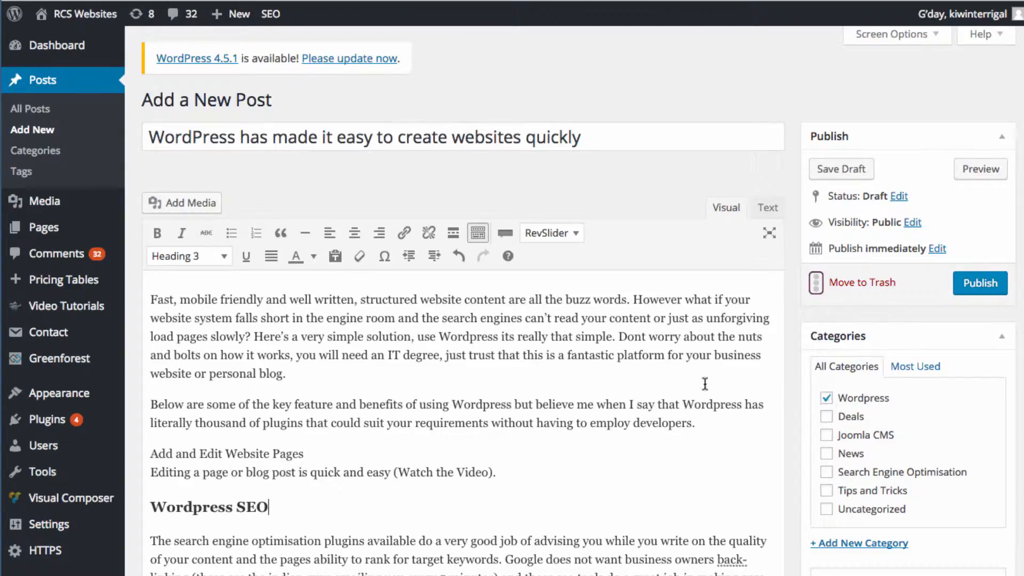
{"action": "scroll", "coordinate": [701, 383], "scroll_direction": "down", "scroll_amount": 8}
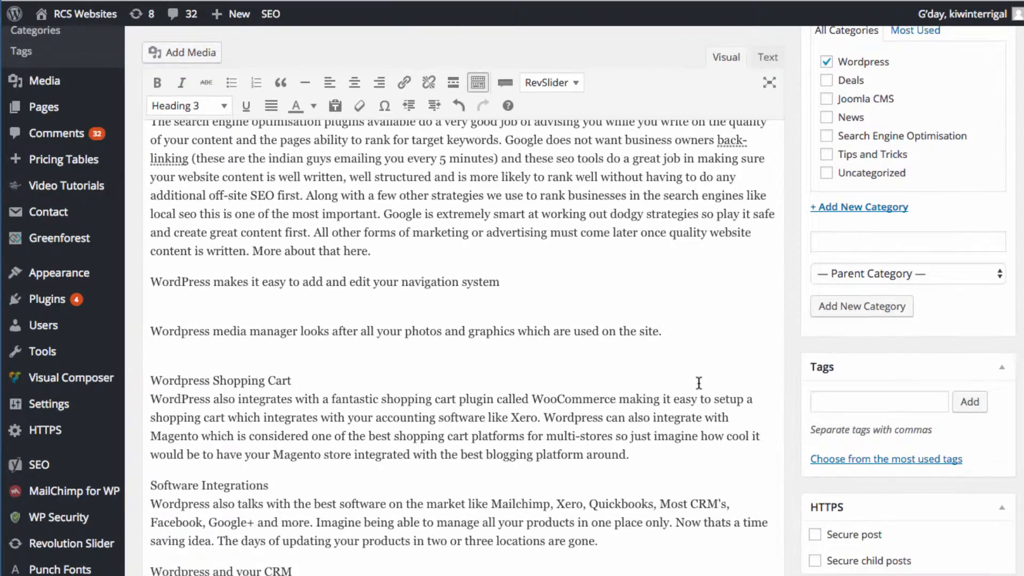
{"action": "scroll", "coordinate": [699, 383], "scroll_direction": "down", "scroll_amount": 4}
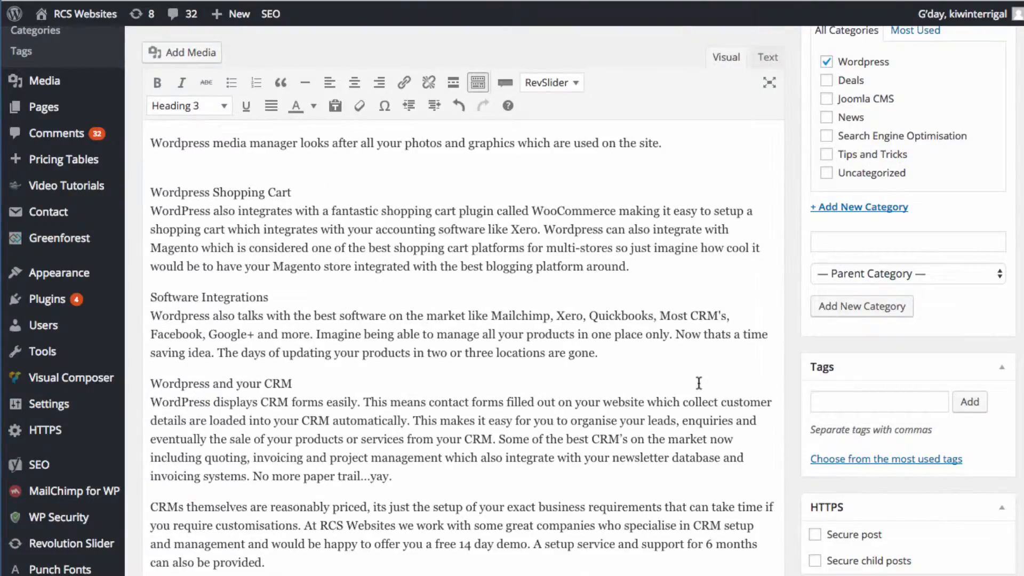
{"action": "scroll", "coordinate": [699, 383], "scroll_direction": "down", "scroll_amount": 3}
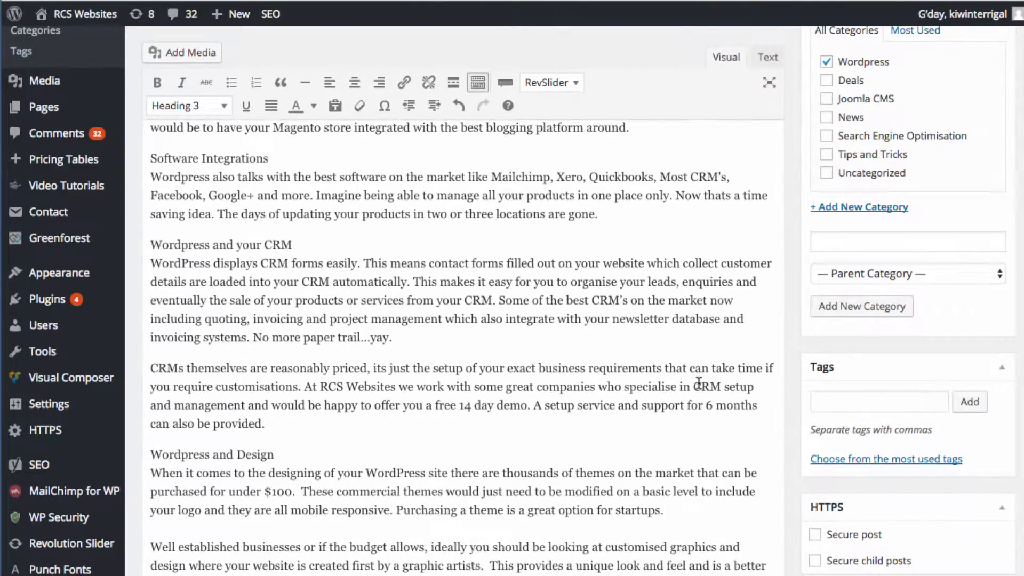
- Upload an image and insert it below the first "Wordpress and Design" paragraph, centred, unlinked and at full size 506 × 248
{"action": "scroll", "coordinate": [698, 383], "scroll_direction": "down", "scroll_amount": 1}
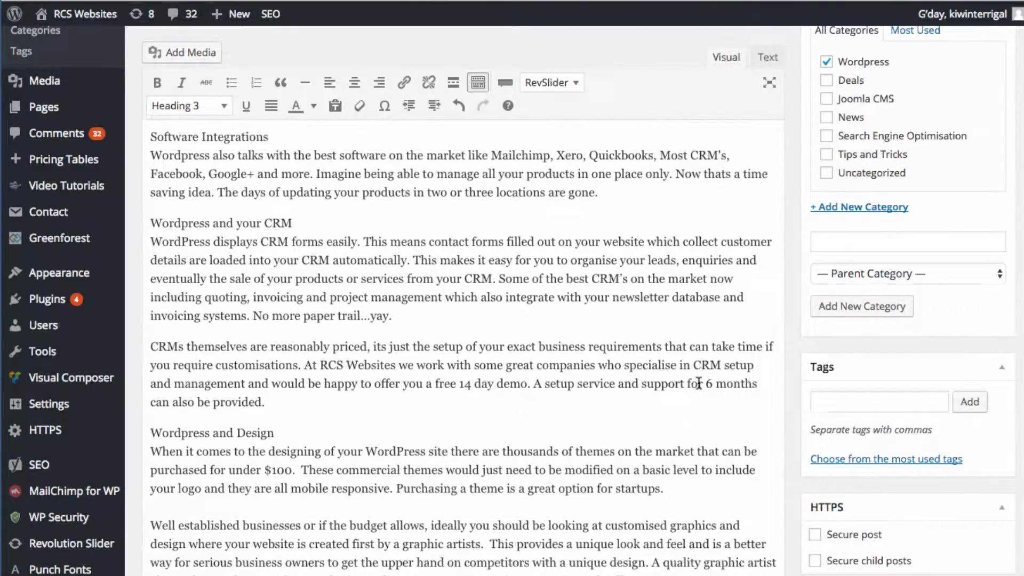
{"action": "left_click", "coordinate": [166, 503]}
{"action": "key", "text": "Return"}
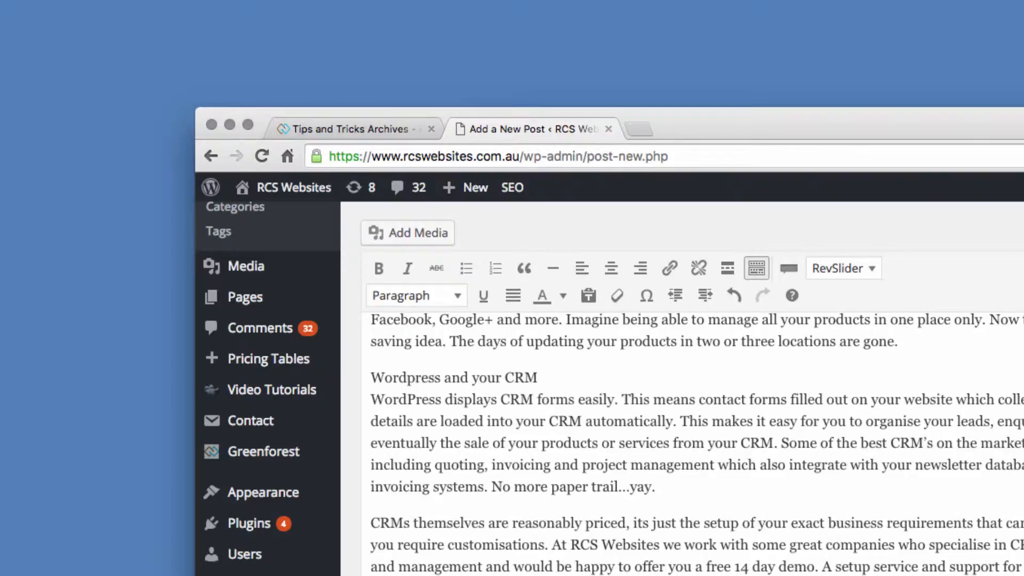
{"action": "left_click", "coordinate": [412, 231]}
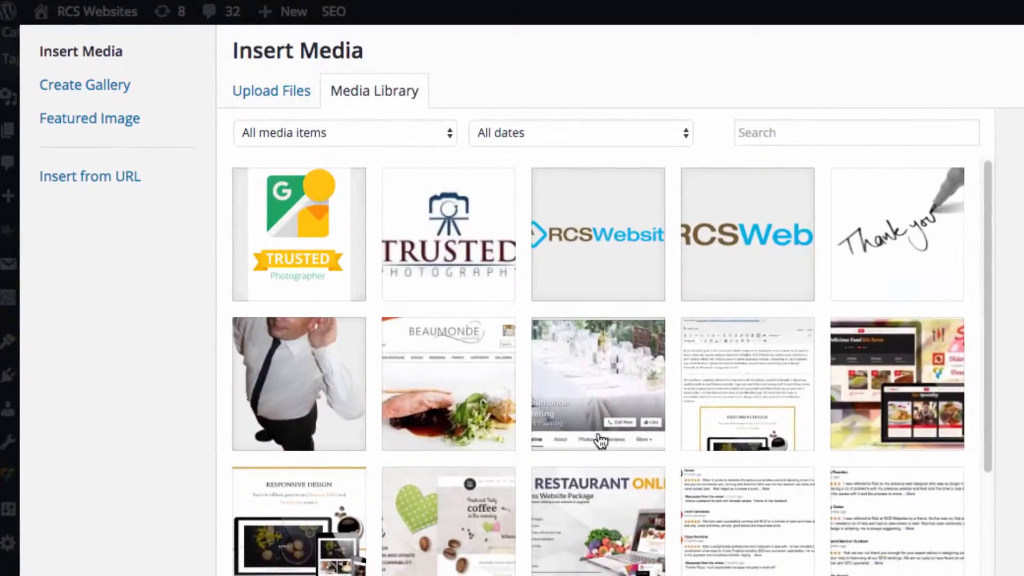
{"action": "left_click", "coordinate": [263, 93]}
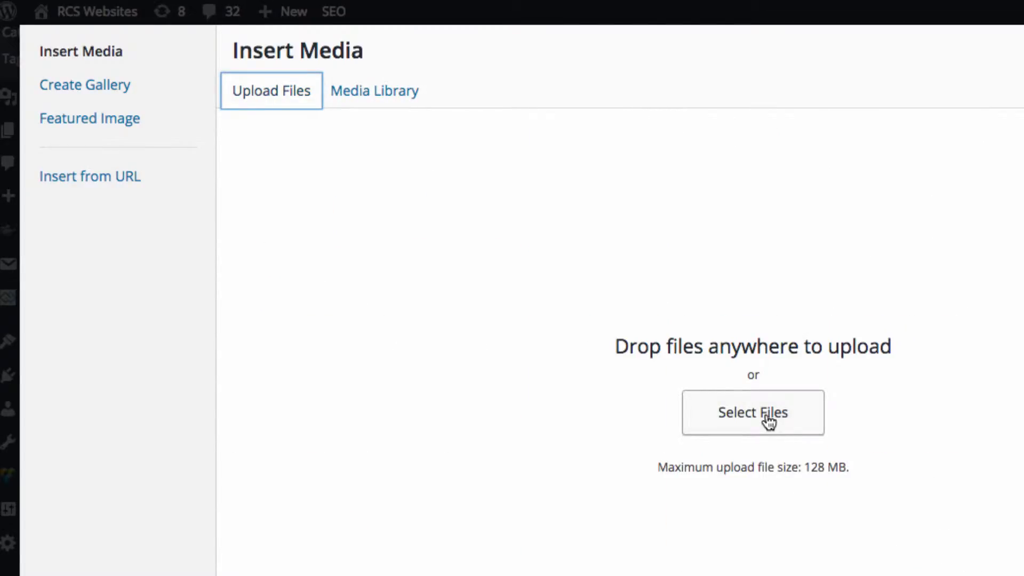
{"action": "left_click_drag", "start_coordinate": [1023, 347], "coordinate": [888, 423]}
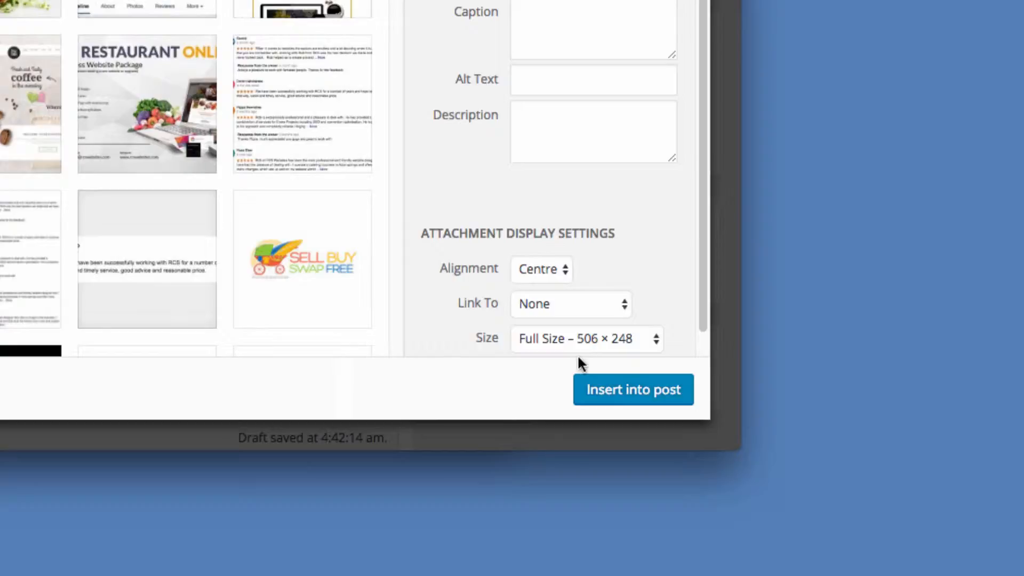
{"action": "left_click", "coordinate": [648, 397]}
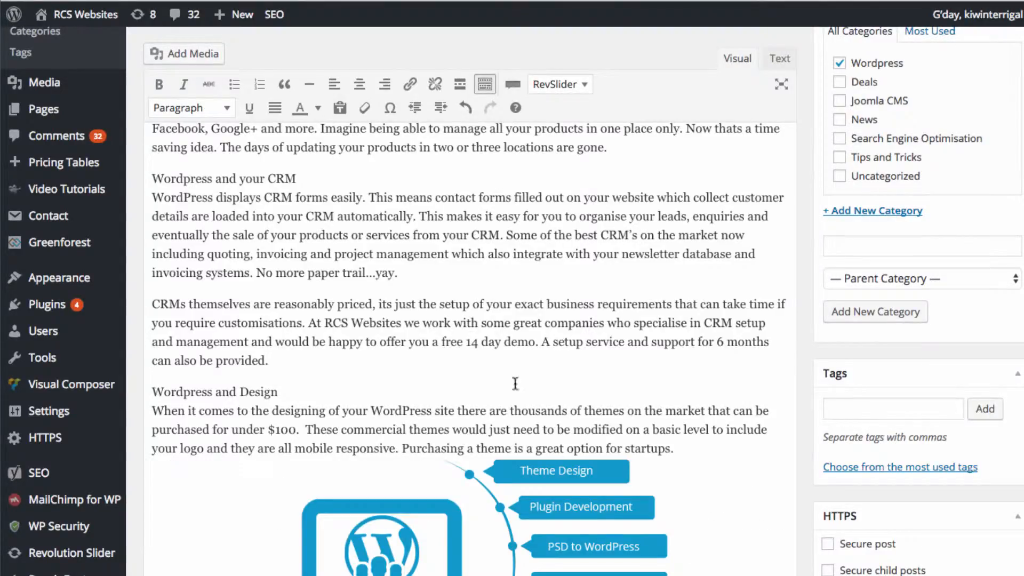
- Add a line break between the first "Wordpress and Design" paragraph and the inserted image
{"action": "scroll", "coordinate": [525, 377], "scroll_direction": "down", "scroll_amount": 2}
{"action": "left_click", "coordinate": [691, 365]}
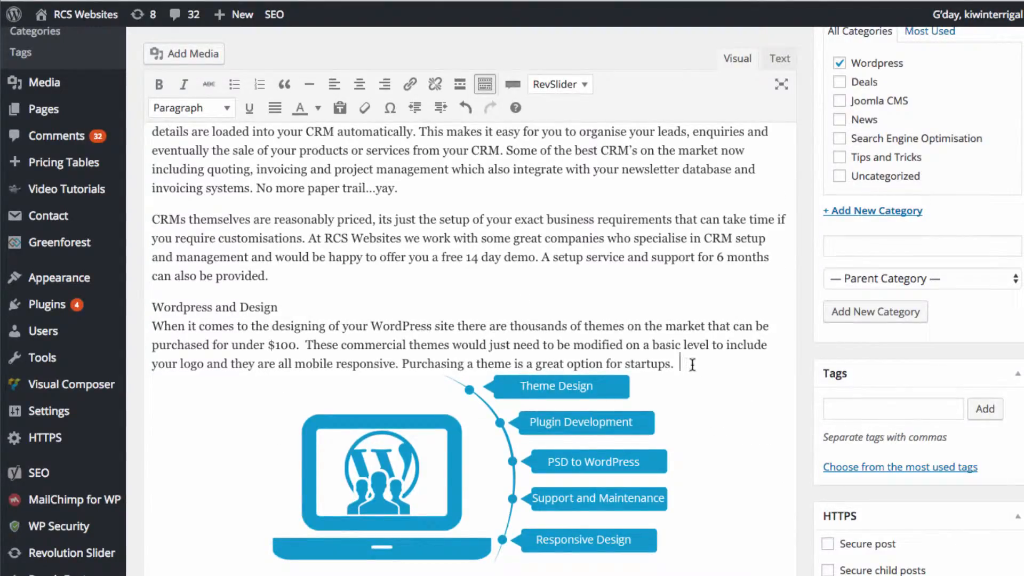
{"action": "scroll", "coordinate": [692, 365], "scroll_direction": "down", "scroll_amount": 2}
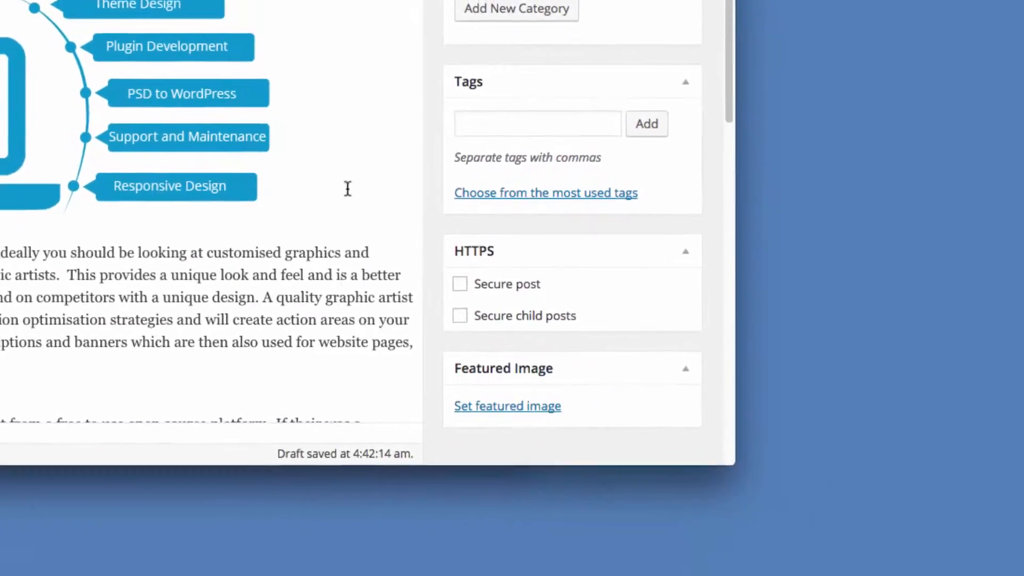
{"action": "scroll", "coordinate": [400, 235], "scroll_direction": "down", "scroll_amount": 1}
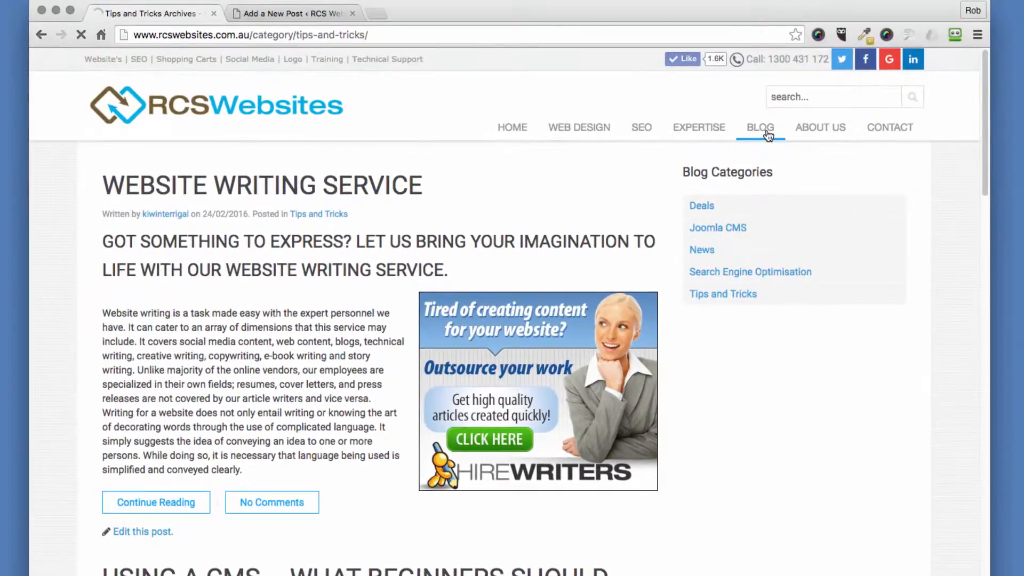
- Open the live site's Blog page and examine how the listed posts display their images
{"action": "left_click", "coordinate": [762, 128]}
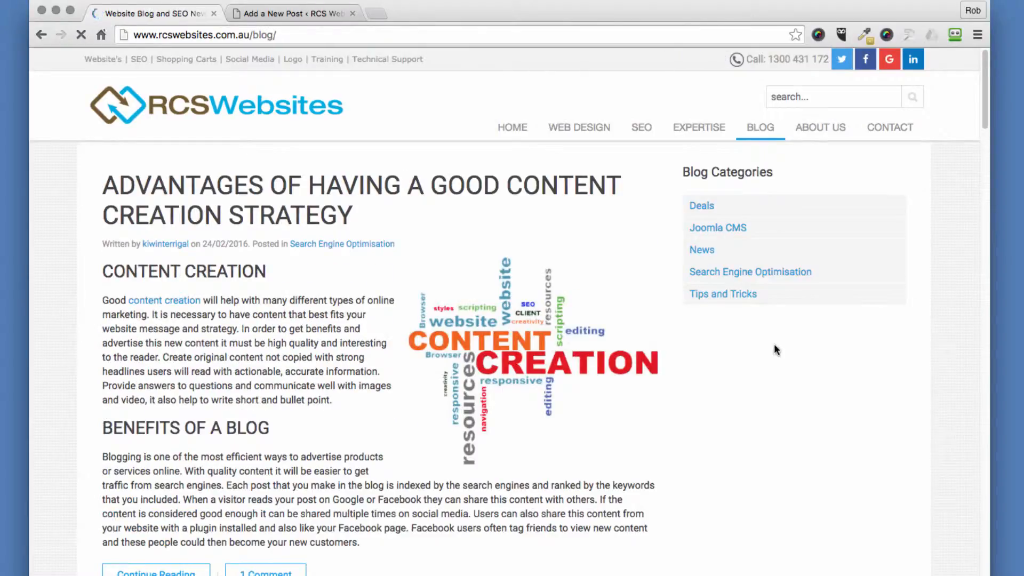
{"action": "scroll", "coordinate": [555, 389], "scroll_direction": "down", "scroll_amount": 3}
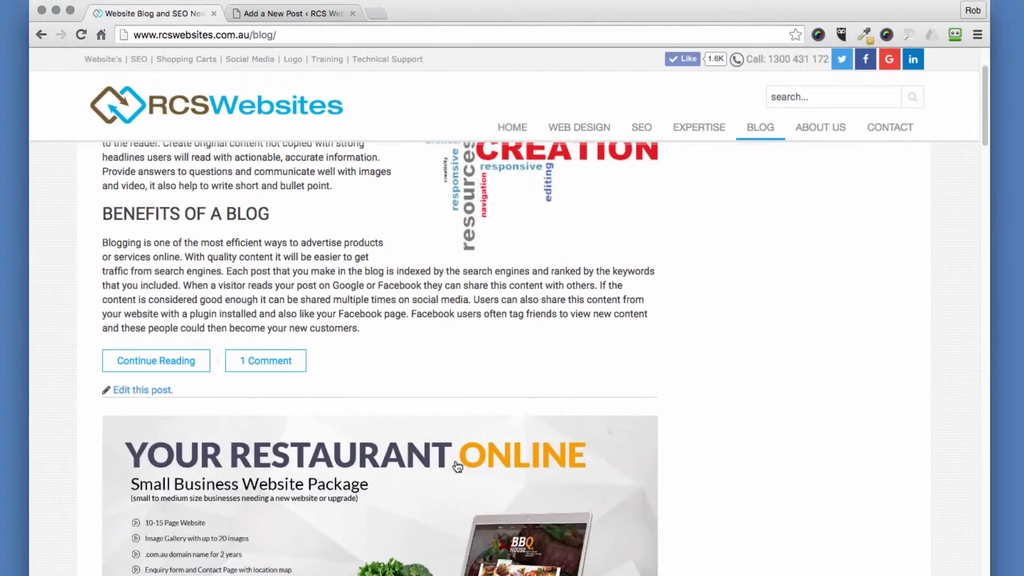
{"action": "scroll", "coordinate": [352, 491], "scroll_direction": "down", "scroll_amount": 5}
{"action": "scroll", "coordinate": [352, 496], "scroll_direction": "up", "scroll_amount": 8}
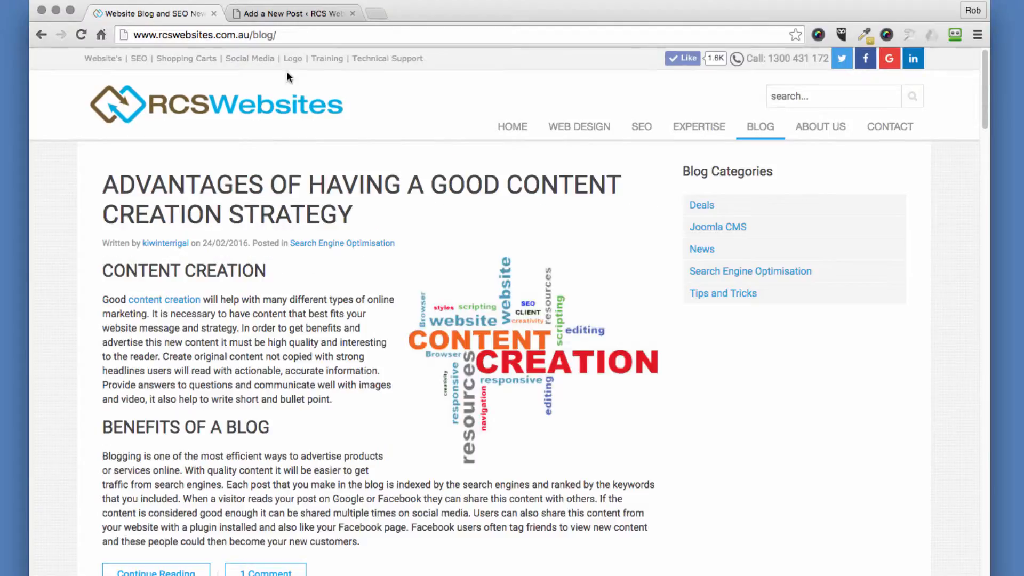
- Return to the new post and upload worpress-websites-central-coast.jpg for its featured image
{"action": "left_click", "coordinate": [292, 15]}
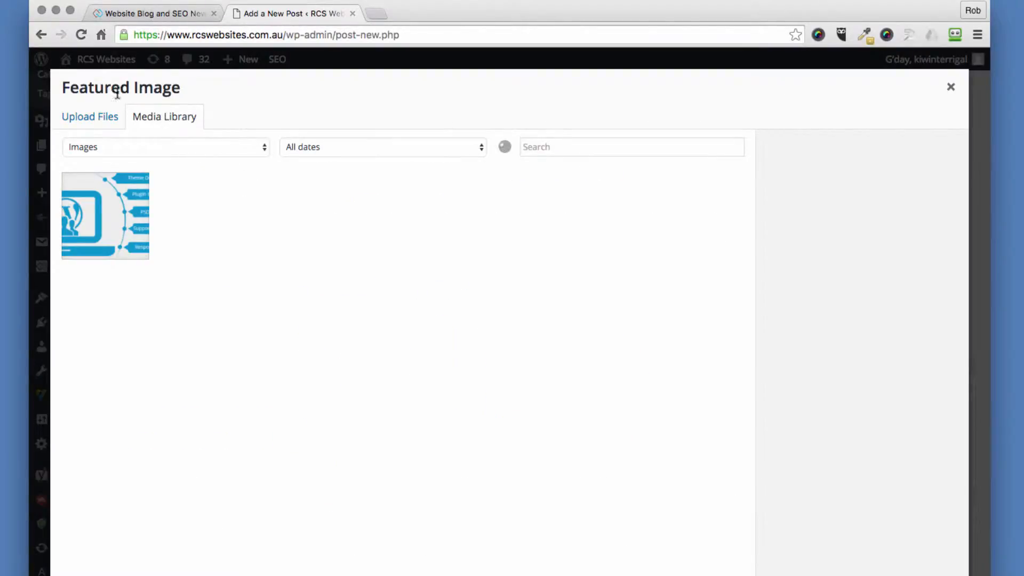
{"action": "left_click", "coordinate": [100, 121]}
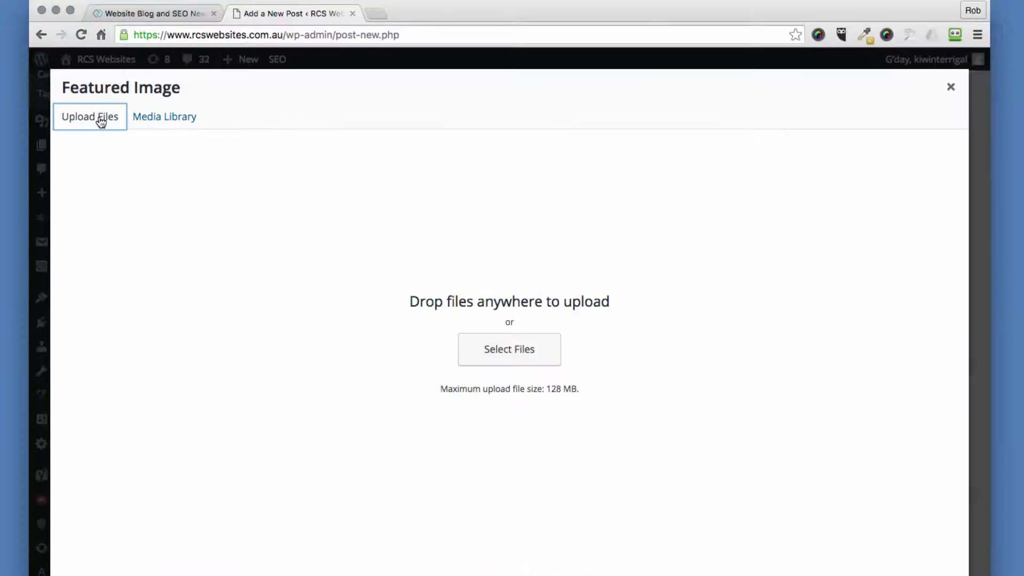
{"action": "left_click_drag", "start_coordinate": [384, 349], "coordinate": [483, 366]}
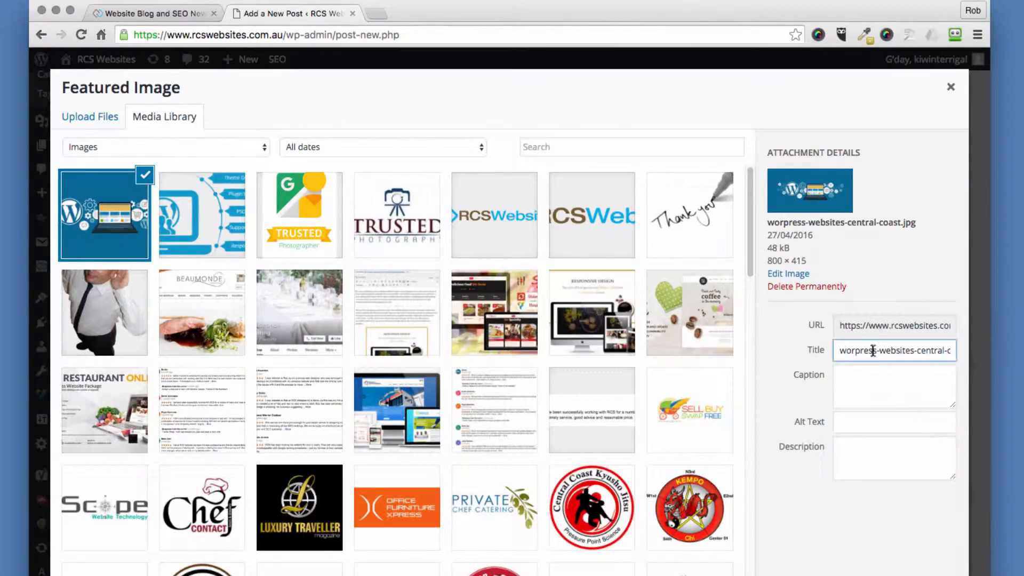
- Copy the uploaded image's title into its alt text
{"action": "double_click", "coordinate": [873, 350]}
{"action": "triple_click", "coordinate": [873, 350]}
{"action": "key", "text": "ctrl+c"}
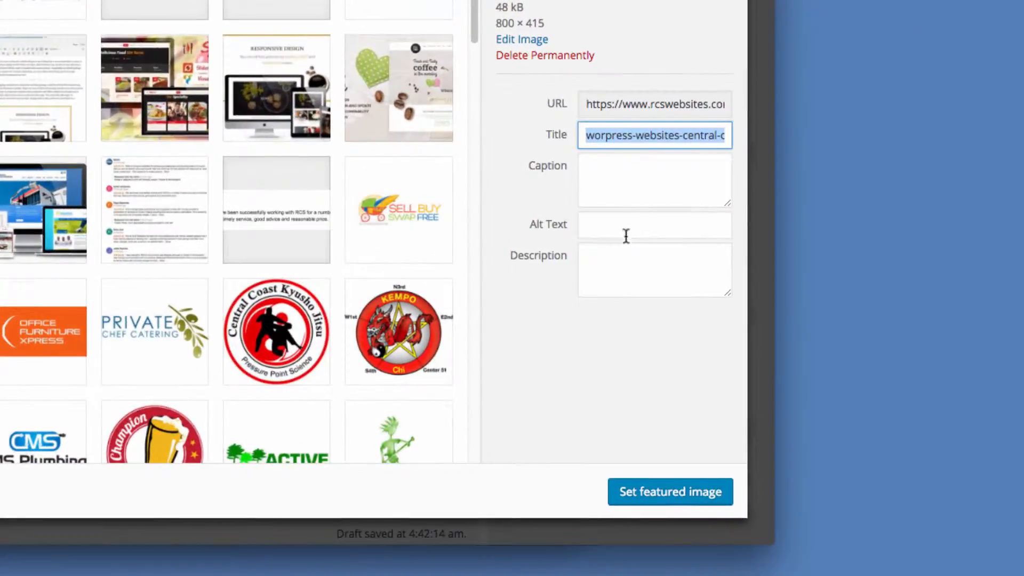
{"action": "left_click", "coordinate": [627, 236]}
{"action": "key", "text": "ctrl+v"}
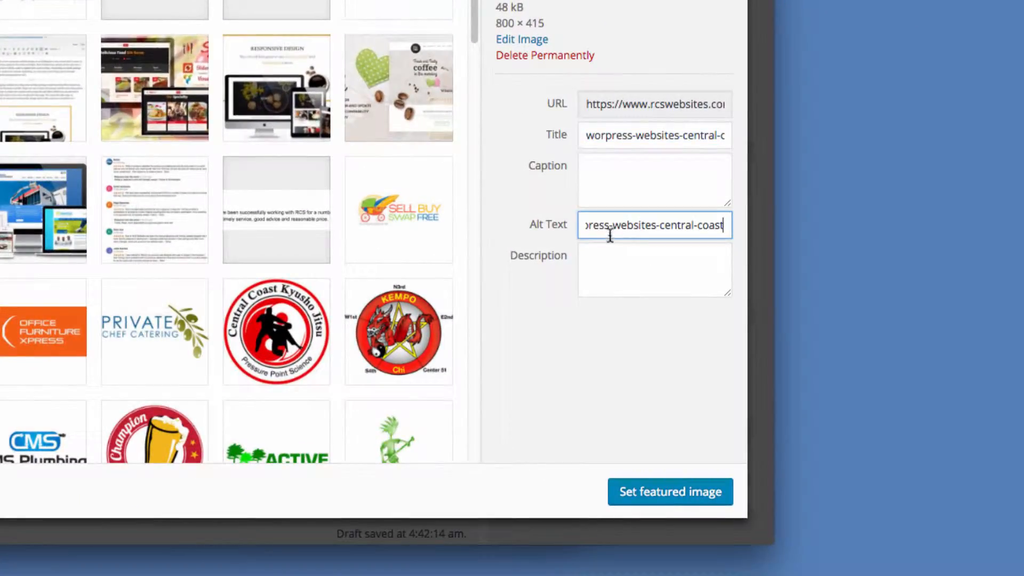
- Correct the alt text to "wordpress websites central coast" and set the image as the post's featured image
{"action": "left_click_drag", "start_coordinate": [609, 227], "coordinate": [516, 224]}
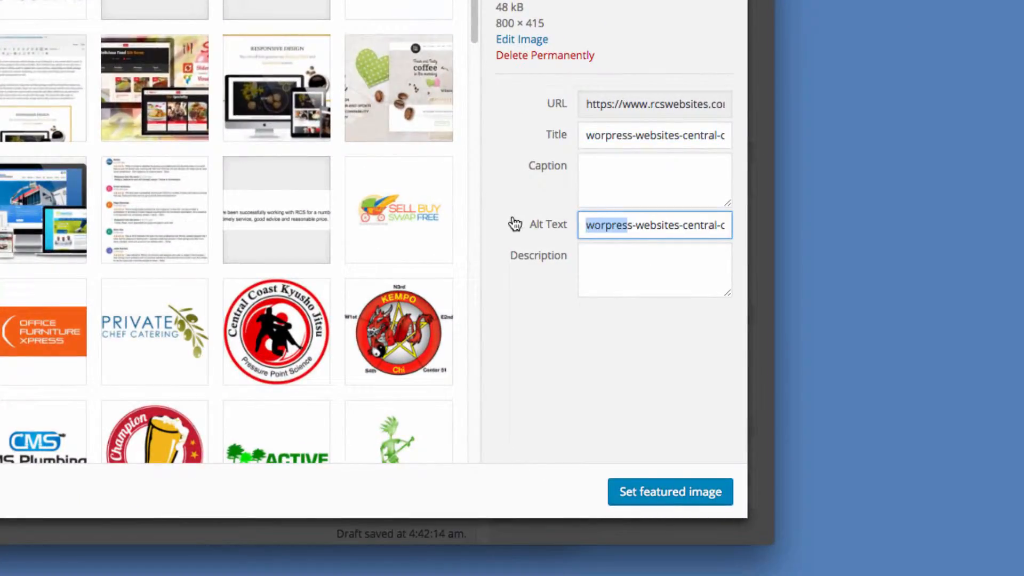
{"action": "left_click", "coordinate": [605, 224]}
{"action": "type", "text": "d"}
{"action": "left_click", "coordinate": [643, 224]}
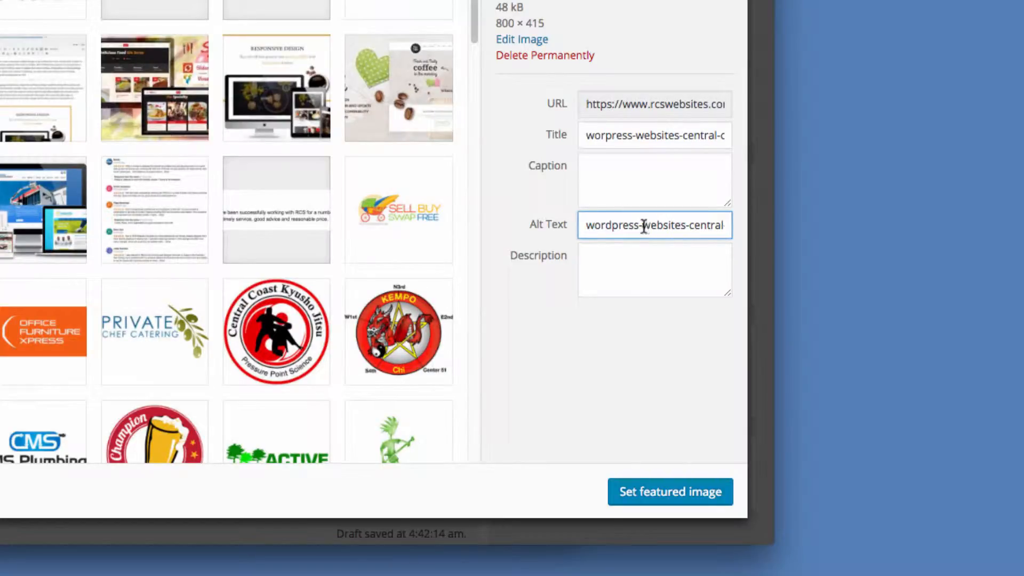
{"action": "key", "text": "BackSpace"}
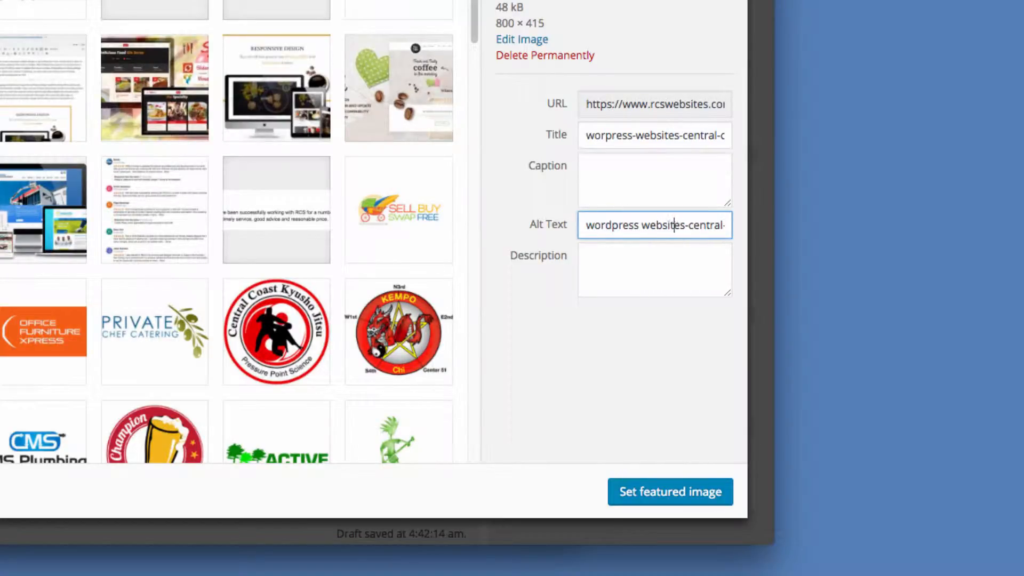
{"action": "left_click", "coordinate": [693, 225]}
{"action": "key", "text": "BackSpace"}
{"action": "left_click", "coordinate": [722, 225]}
{"action": "key", "text": "BackSpace"}
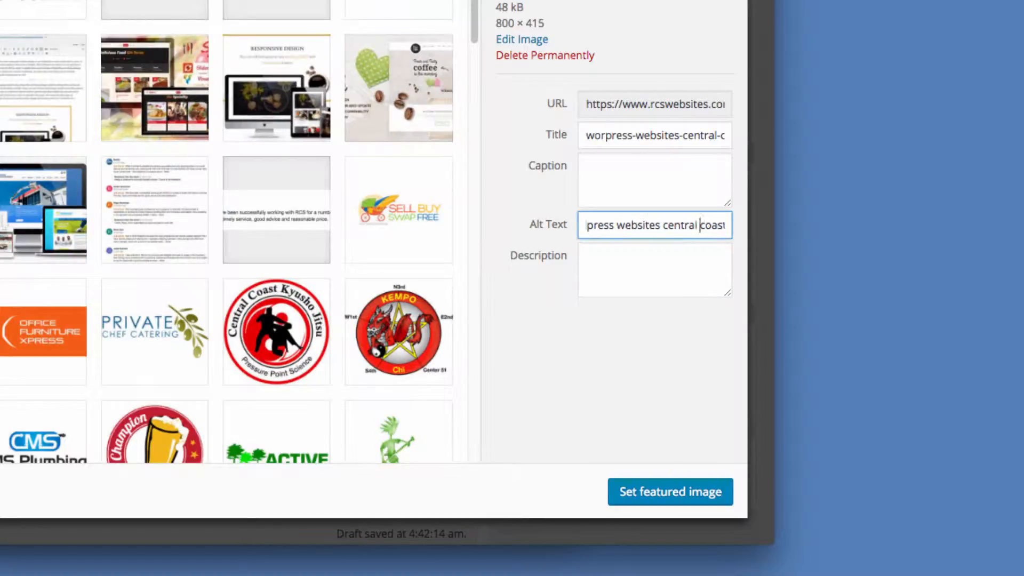
{"action": "left_click", "coordinate": [687, 493]}
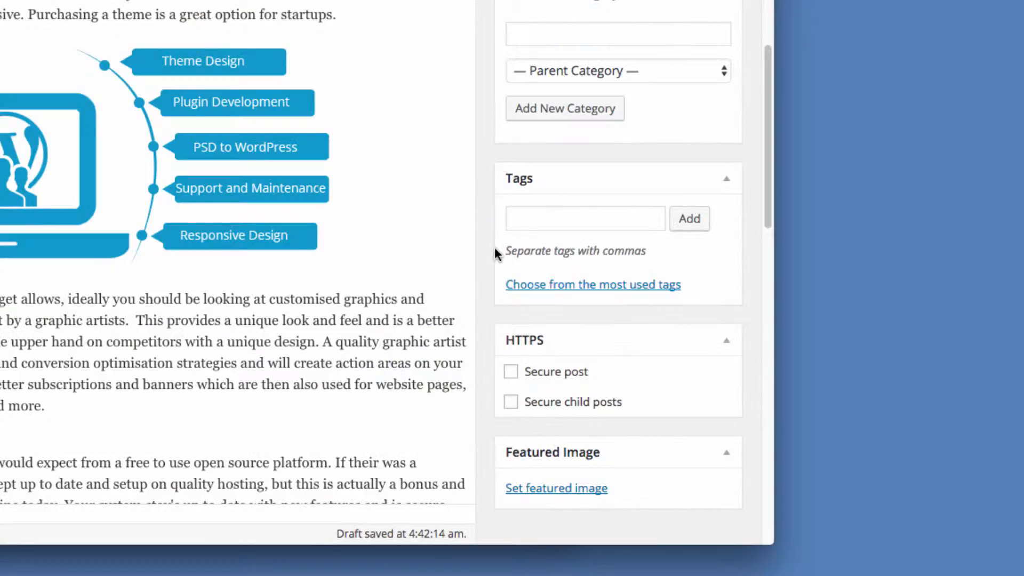
- Review the end of the article and the Yoast SEO snippet preview and content analysis below it
{"action": "scroll", "coordinate": [493, 249], "scroll_direction": "down", "scroll_amount": 3}
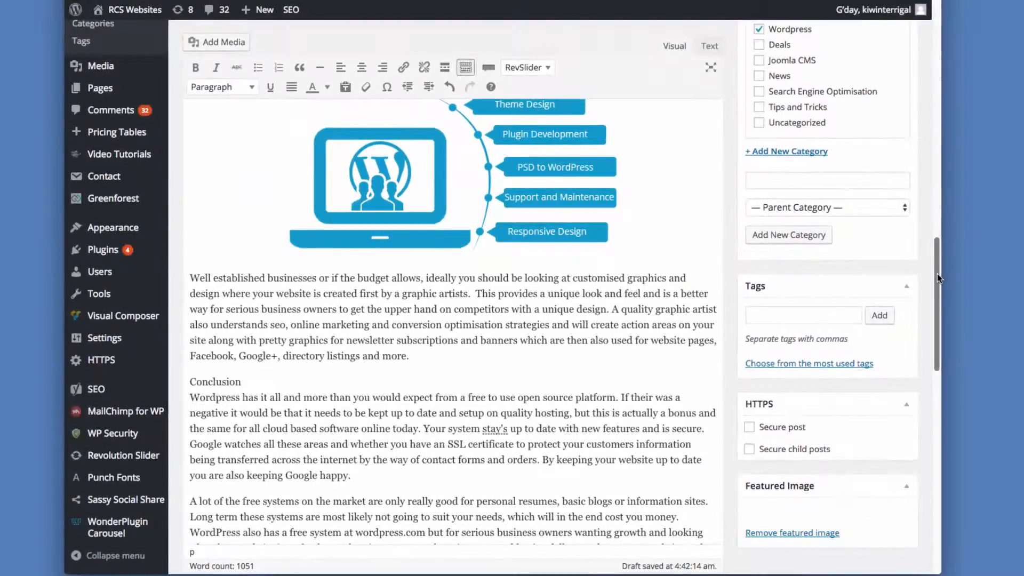
{"action": "scroll", "coordinate": [711, 426], "scroll_direction": "down", "scroll_amount": 5}
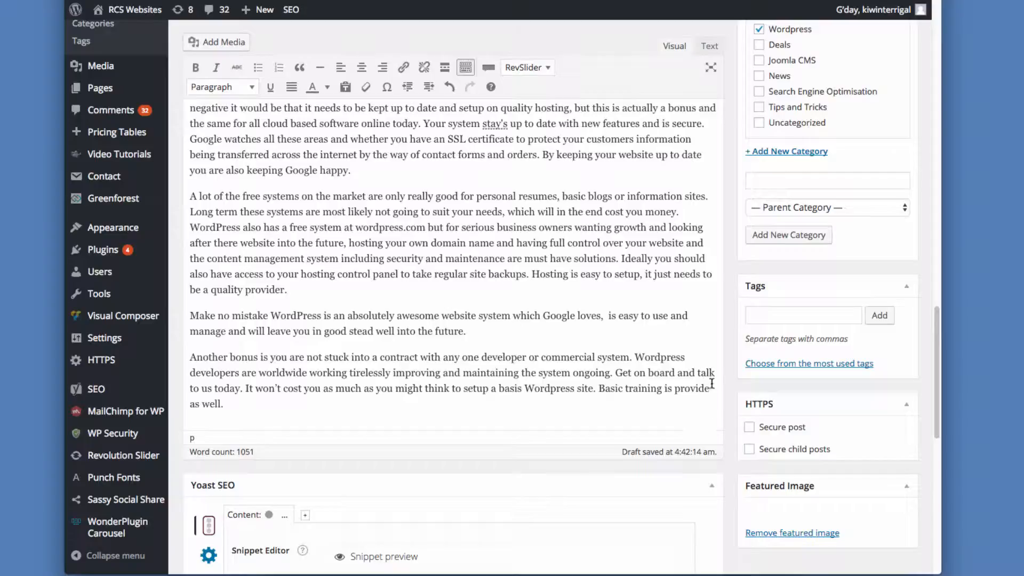
{"action": "scroll", "coordinate": [936, 355], "scroll_direction": "down", "scroll_amount": 1}
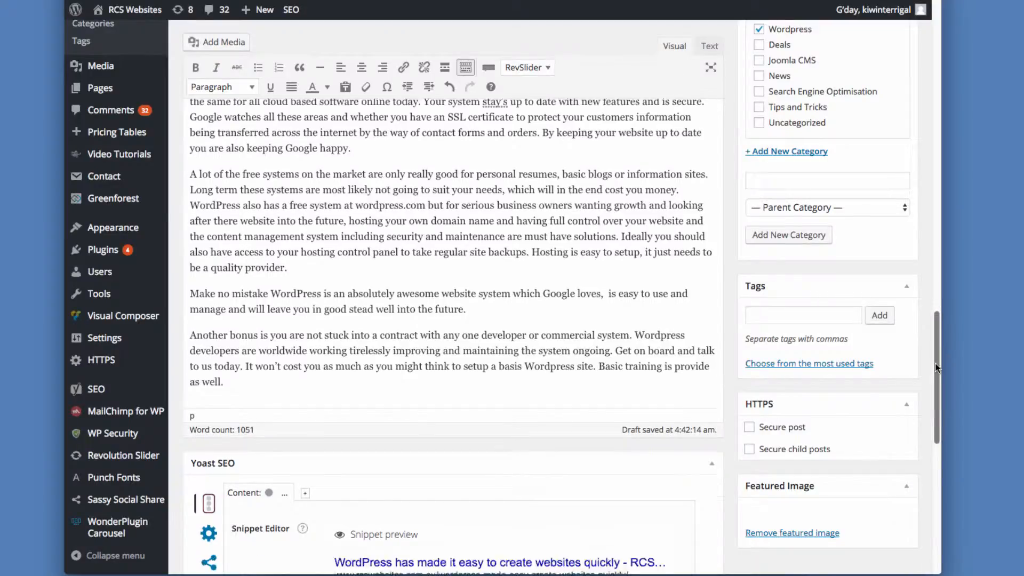
{"action": "left_click_drag", "start_coordinate": [936, 364], "coordinate": [935, 407]}
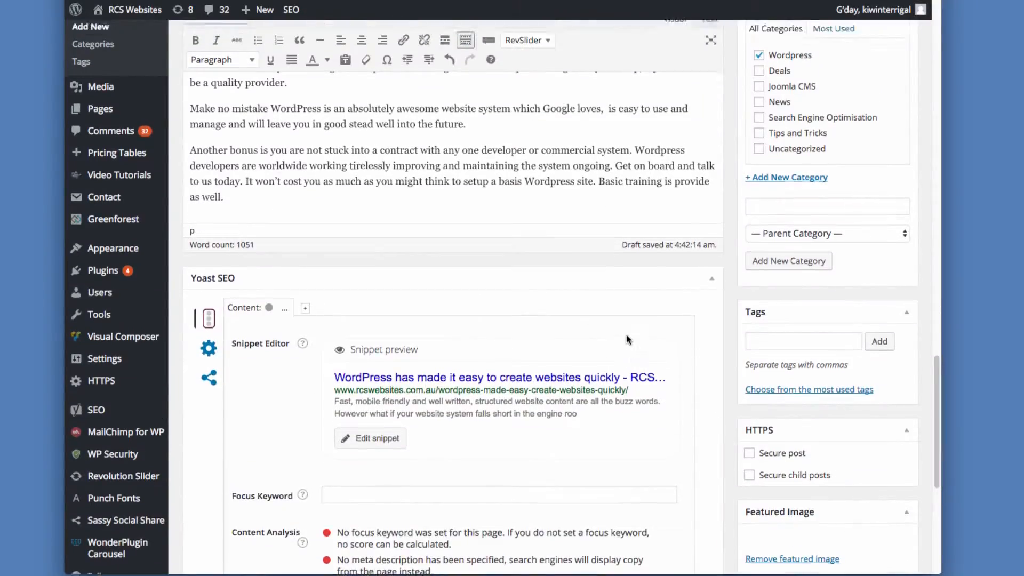
{"action": "scroll", "coordinate": [626, 336], "scroll_direction": "down", "scroll_amount": 5}
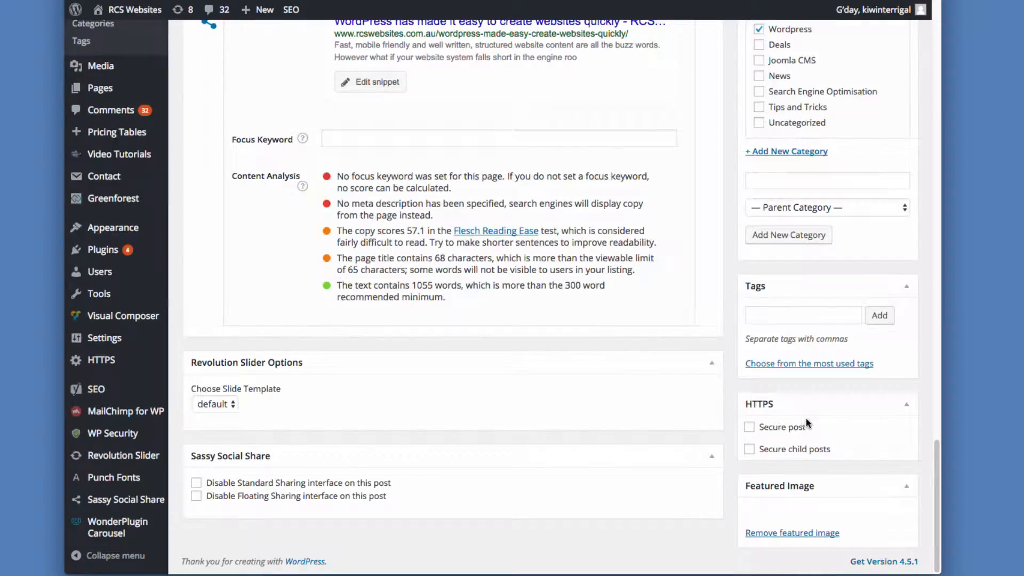
- Remove the featured image and set the blue WordPress laptop image from the media library as featured again
{"action": "left_click", "coordinate": [796, 534]}
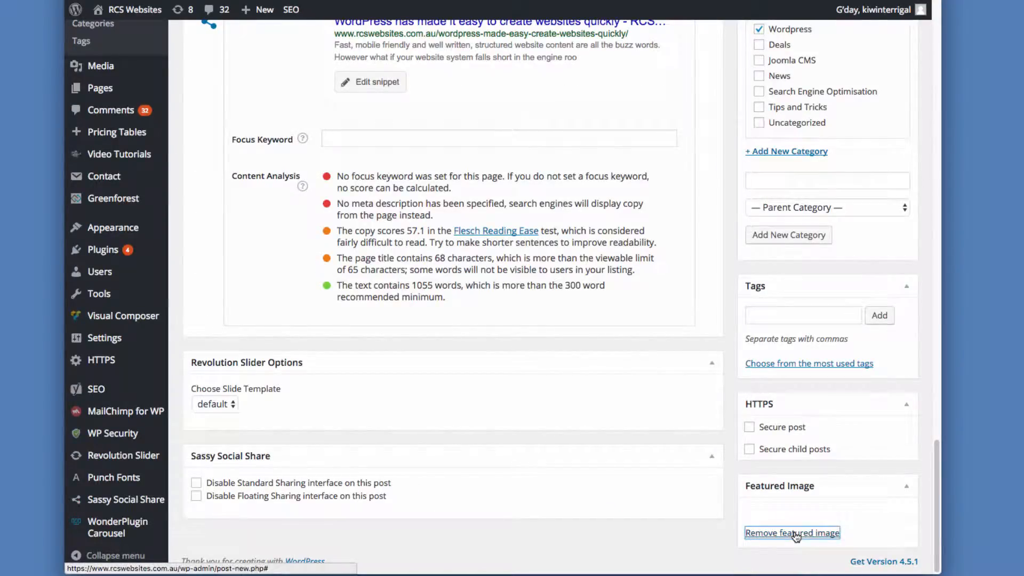
{"action": "left_click", "coordinate": [796, 534]}
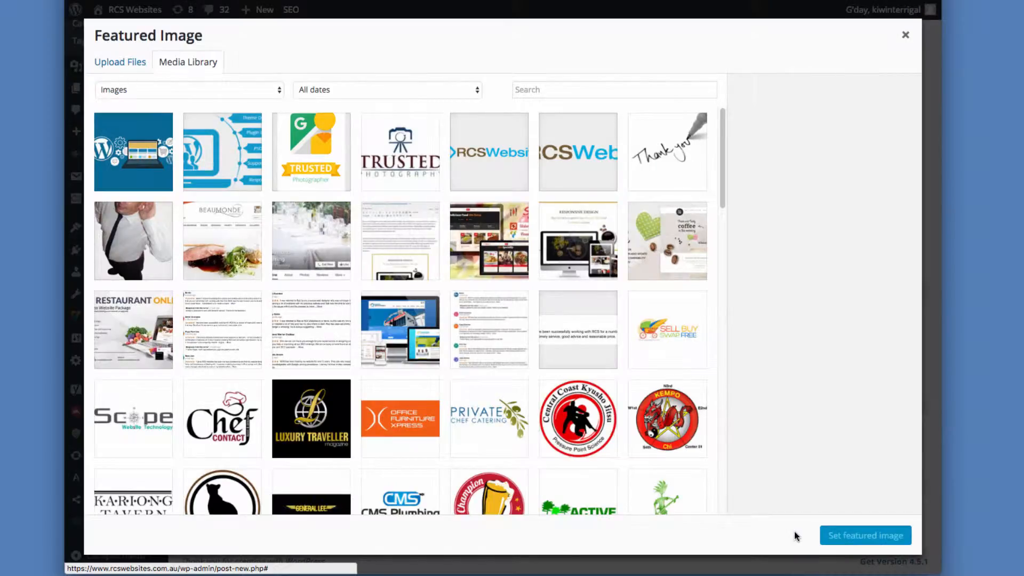
{"action": "left_click", "coordinate": [145, 153]}
{"action": "left_click", "coordinate": [835, 535]}
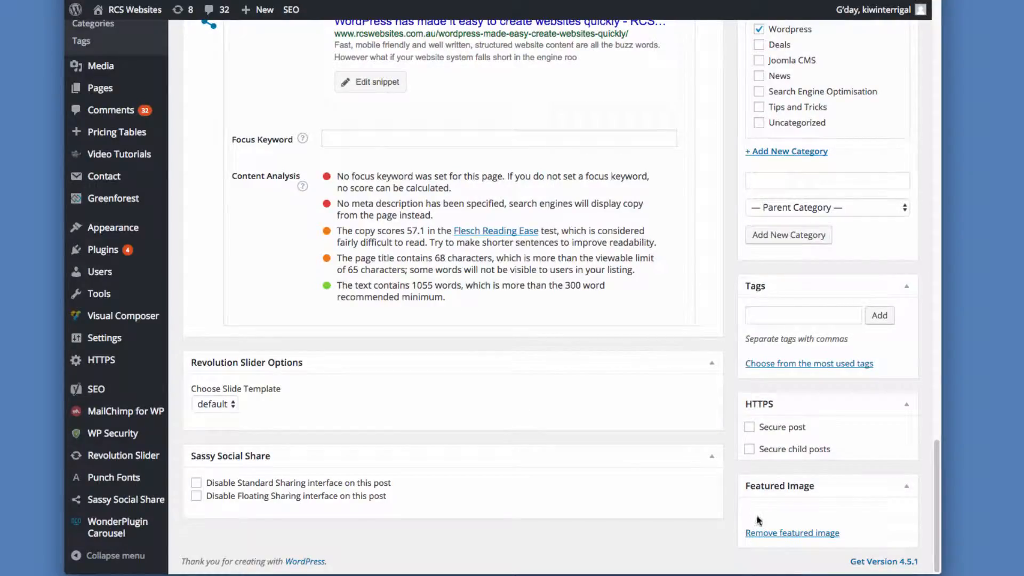
- Publish the post "WordPress has made it easy to create websites quickly"
{"action": "left_click_drag", "start_coordinate": [939, 459], "coordinate": [925, 24]}
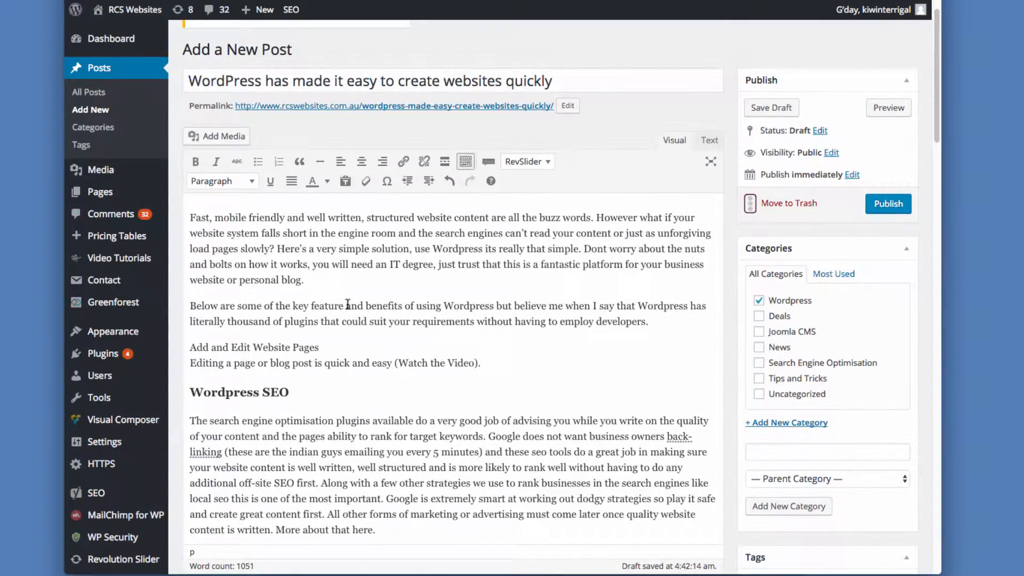
{"action": "scroll", "coordinate": [551, 341], "scroll_direction": "down", "scroll_amount": 1}
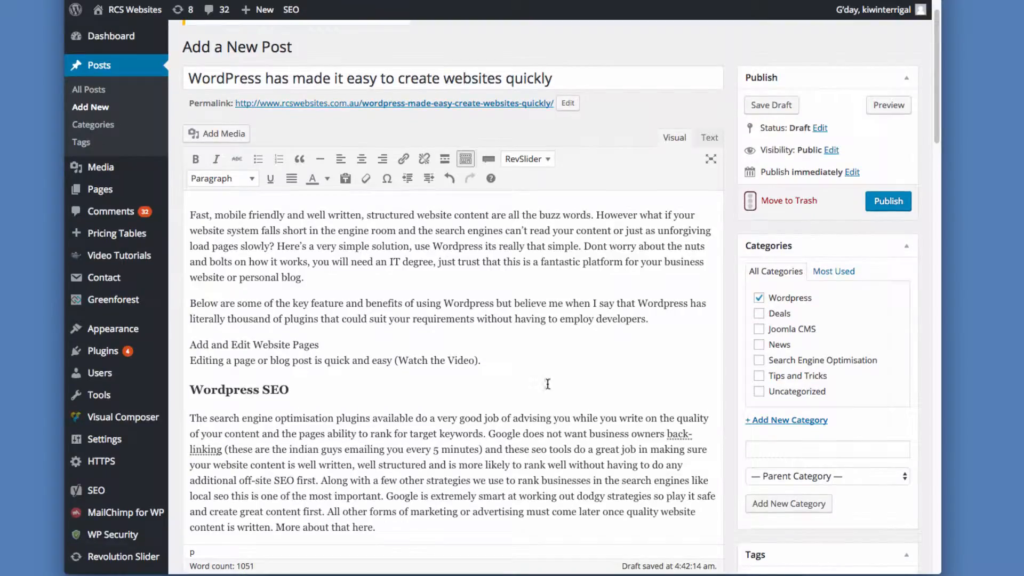
{"action": "left_click", "coordinate": [889, 202]}
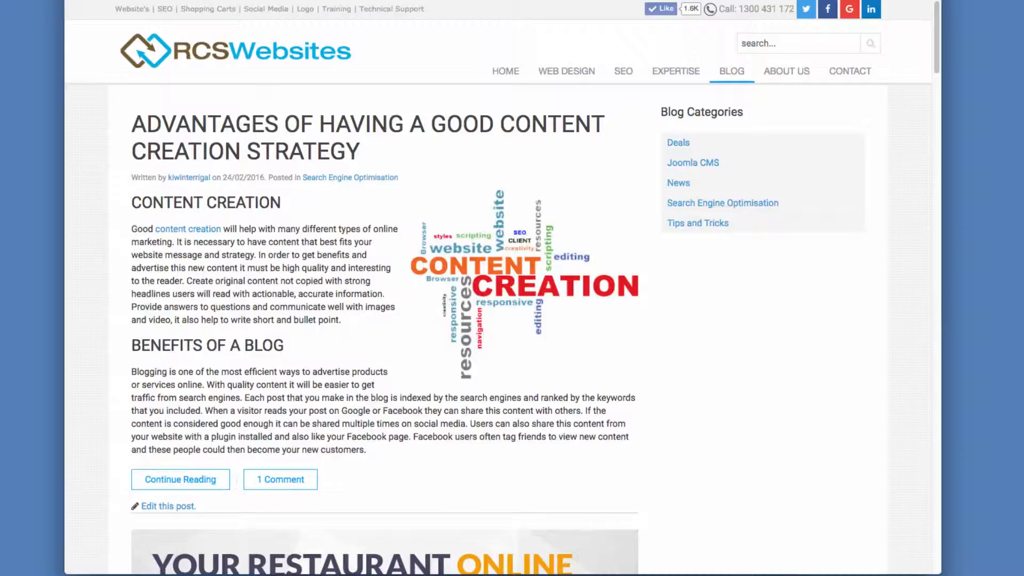
- Reload the live site's Blog page and check how the published post and its featured image appear
{"action": "left_click", "coordinate": [734, 75]}
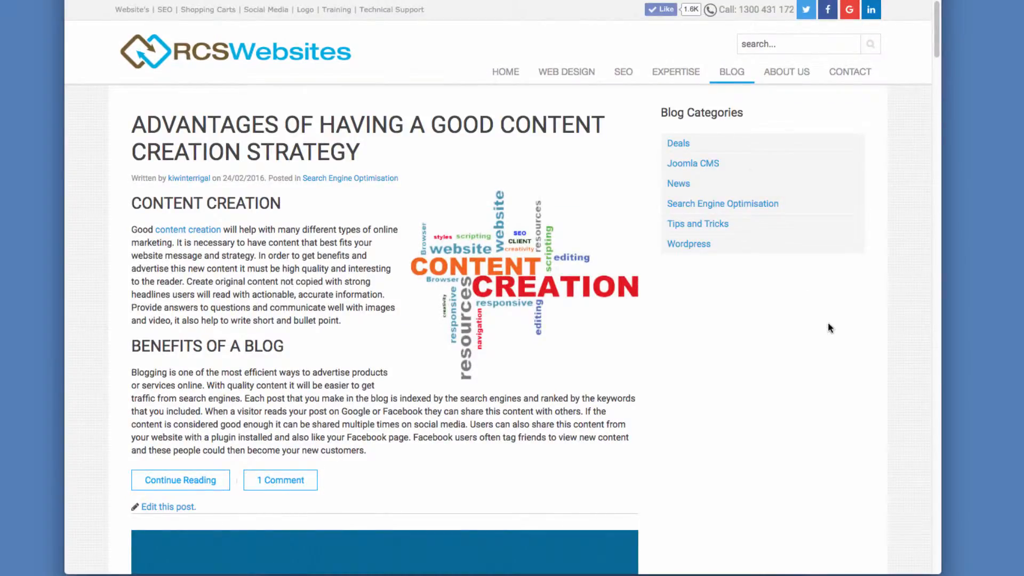
{"action": "scroll", "coordinate": [824, 333], "scroll_direction": "down", "scroll_amount": 5}
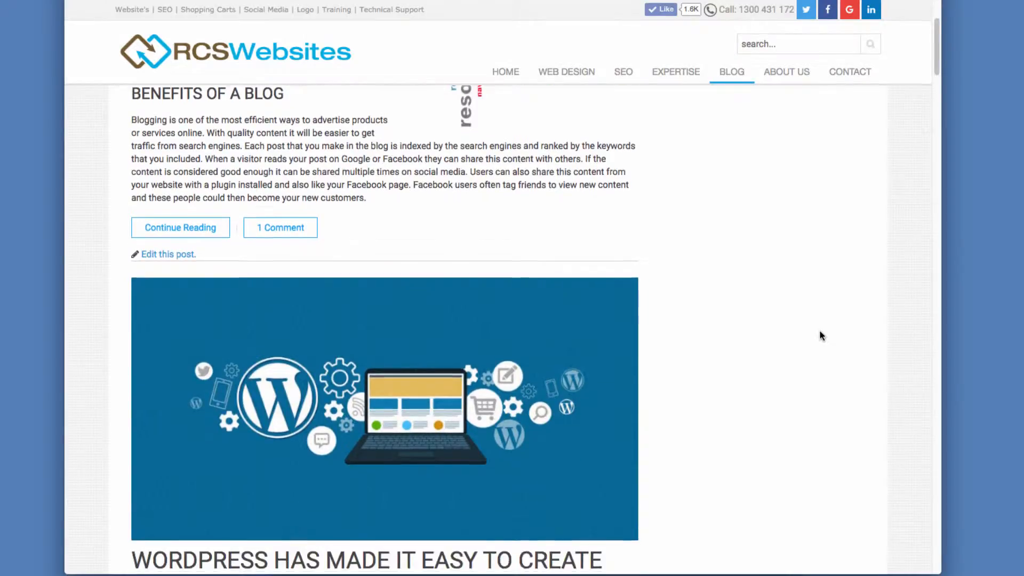
- Read through the published WordPress article on the live Blog page, from its featured image down to the conclusion
{"action": "scroll", "coordinate": [822, 335], "scroll_direction": "down", "scroll_amount": 4}
{"action": "scroll", "coordinate": [822, 335], "scroll_direction": "up", "scroll_amount": 1}
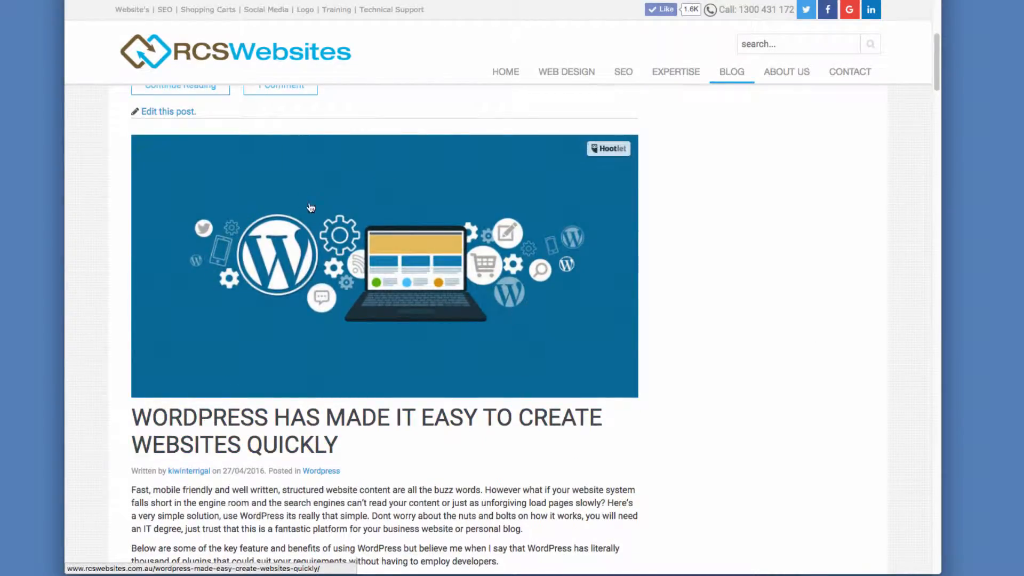
{"action": "scroll", "coordinate": [736, 328], "scroll_direction": "down", "scroll_amount": 2}
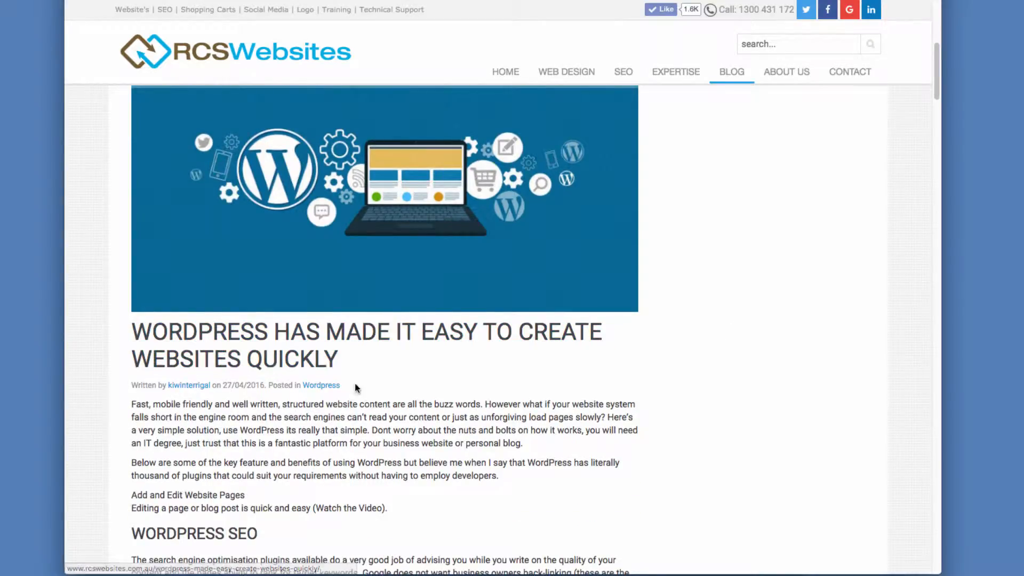
{"action": "scroll", "coordinate": [779, 372], "scroll_direction": "down", "scroll_amount": 4}
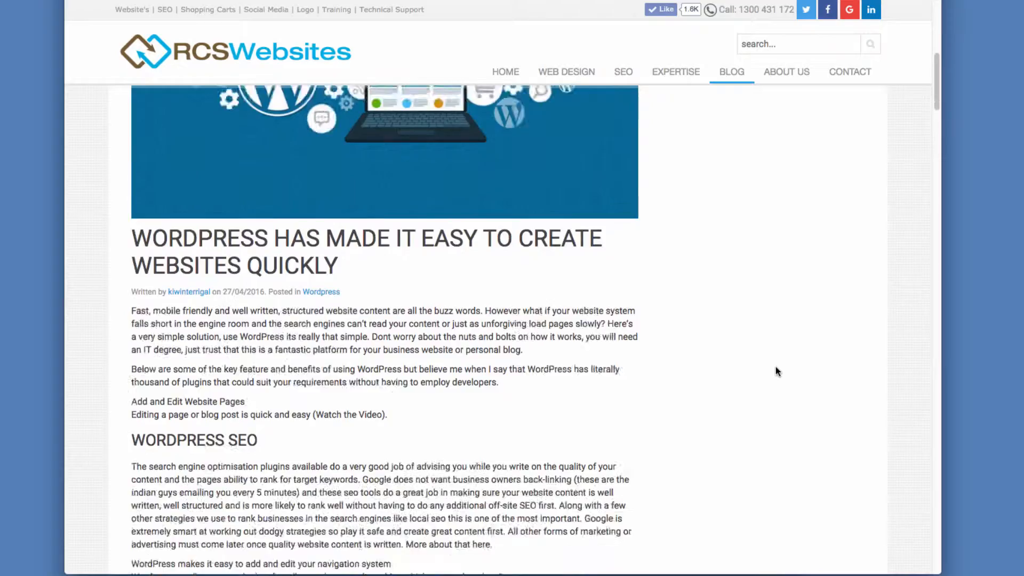
{"action": "scroll", "coordinate": [256, 267], "scroll_direction": "down", "scroll_amount": 8}
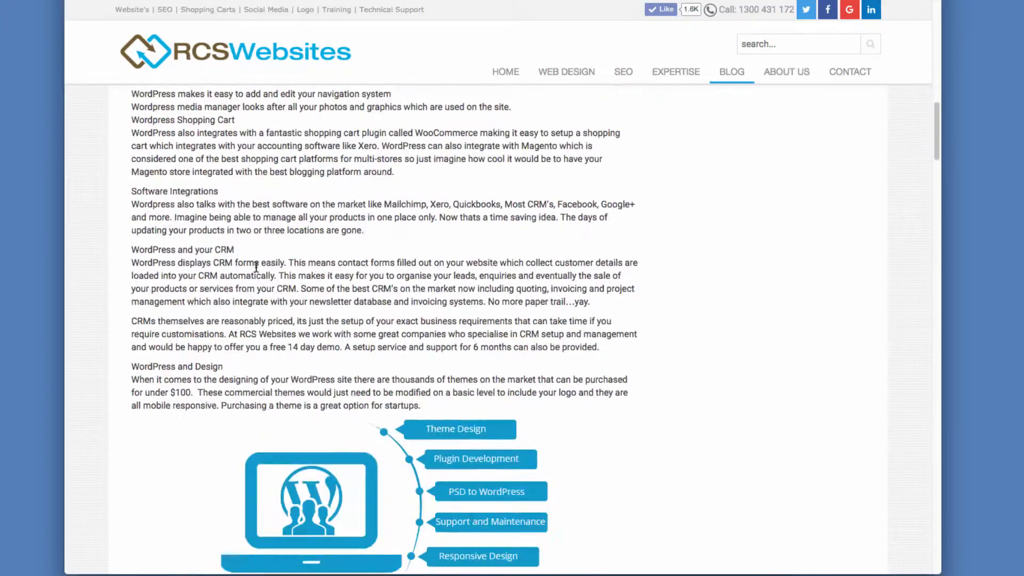
{"action": "scroll", "coordinate": [256, 267], "scroll_direction": "down", "scroll_amount": 10}
{"action": "scroll", "coordinate": [256, 266], "scroll_direction": "up", "scroll_amount": 1}
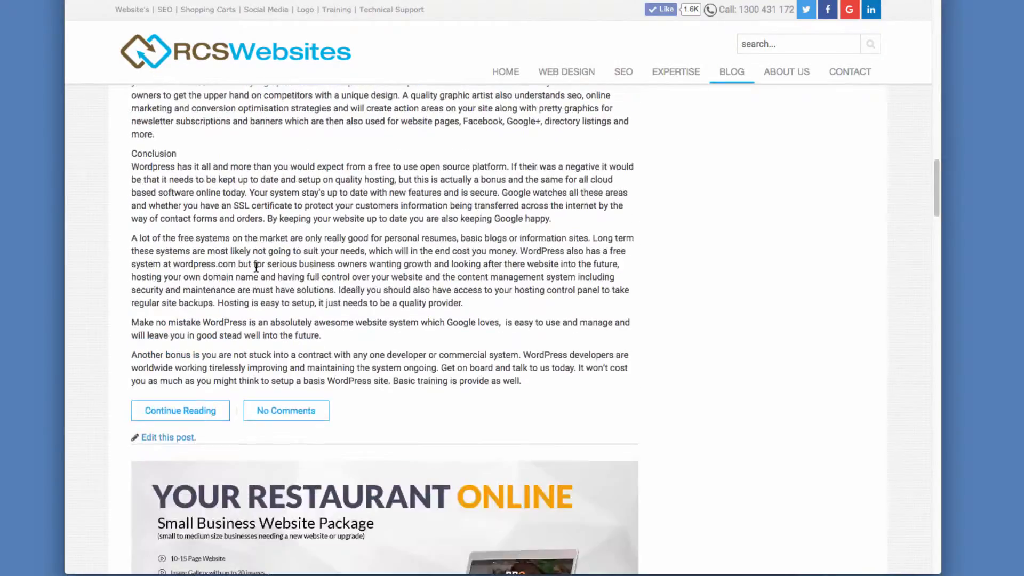
{"action": "scroll", "coordinate": [257, 267], "scroll_direction": "up", "scroll_amount": 20}
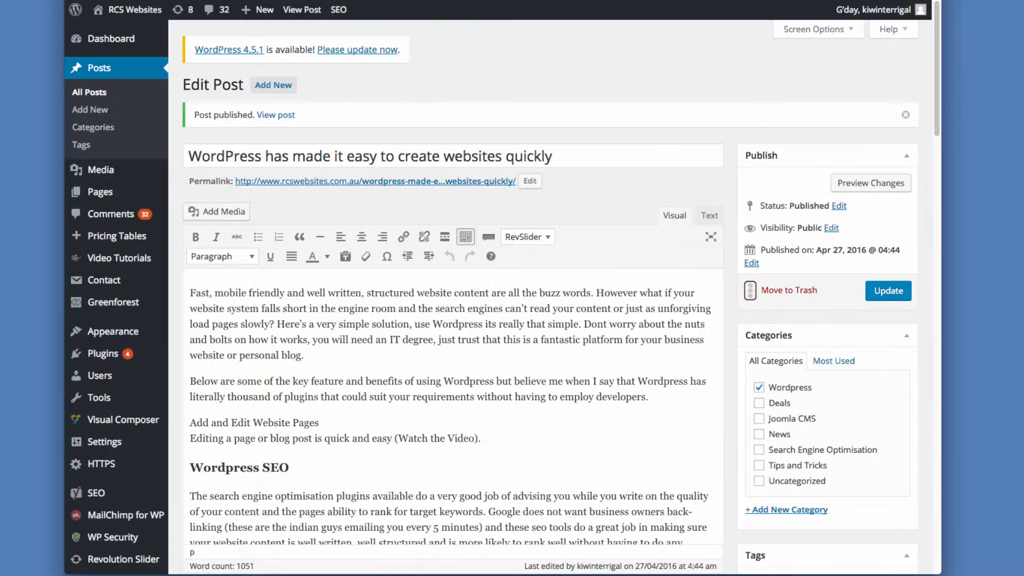
- Insert a Read More tag after the first paragraph, ending in "personal blog.", and update the post
{"action": "left_click", "coordinate": [328, 355]}
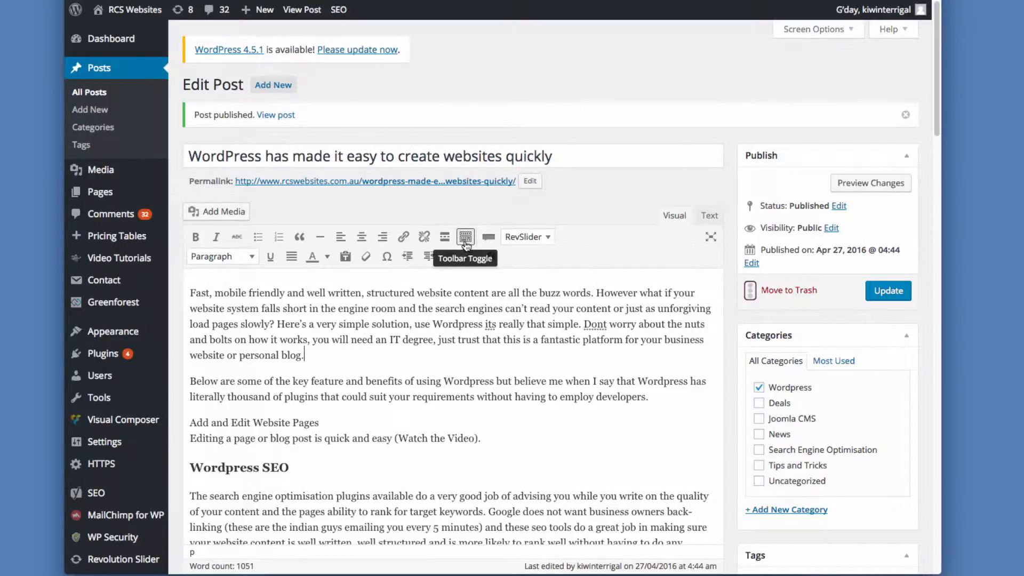
{"action": "left_click", "coordinate": [444, 240]}
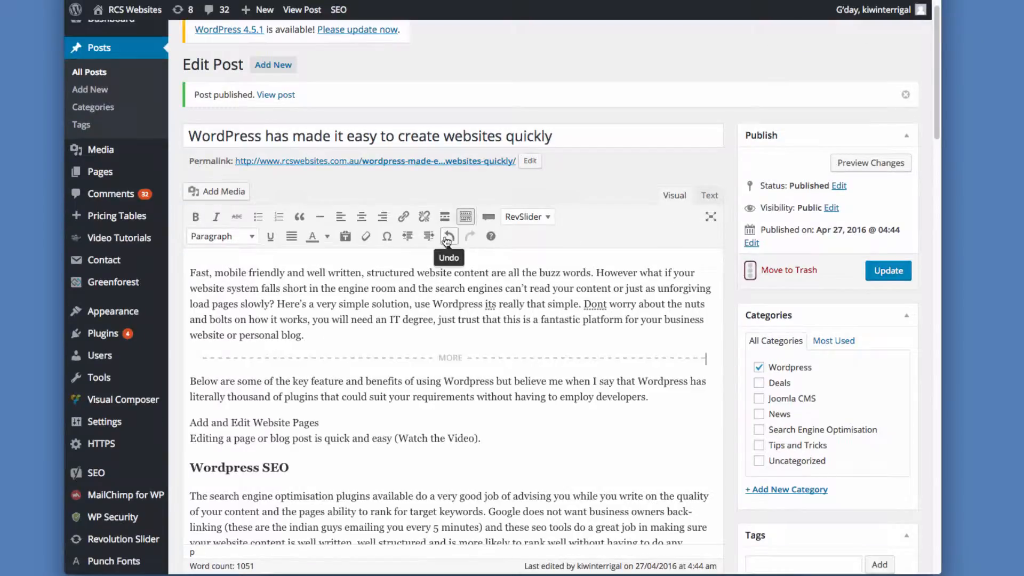
{"action": "left_click", "coordinate": [885, 271]}
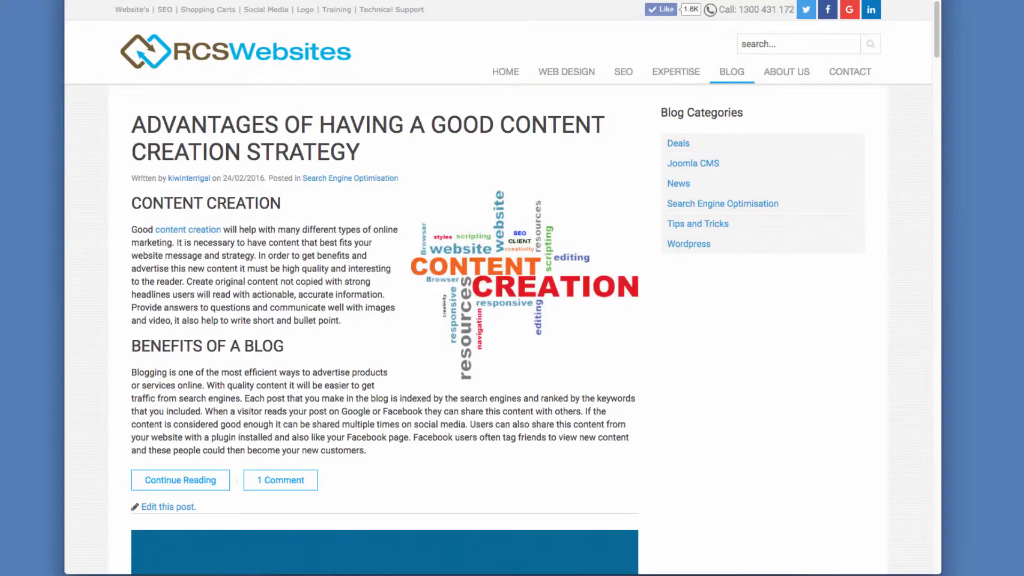
- Reload the live Blog page and open the Wordpress category to check the shortened post excerpt
{"action": "left_click", "coordinate": [221, 127]}
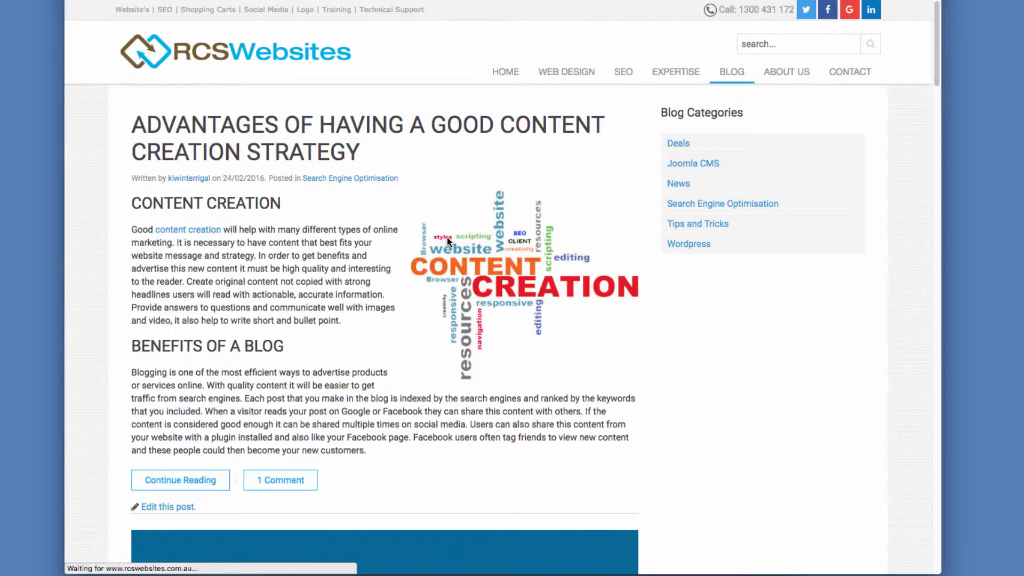
{"action": "left_click", "coordinate": [685, 245]}
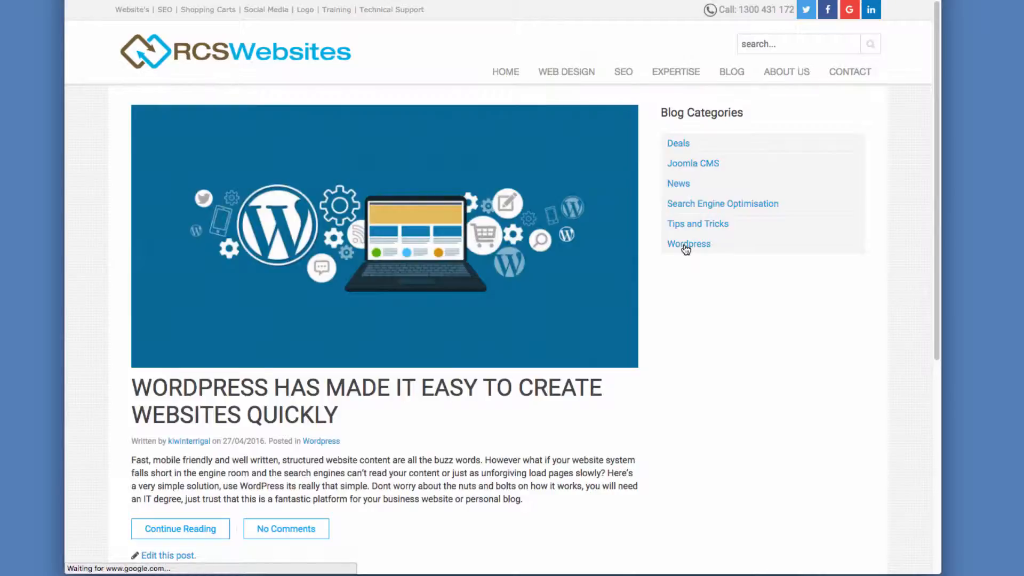
{"action": "scroll", "coordinate": [747, 348], "scroll_direction": "down", "scroll_amount": 3}
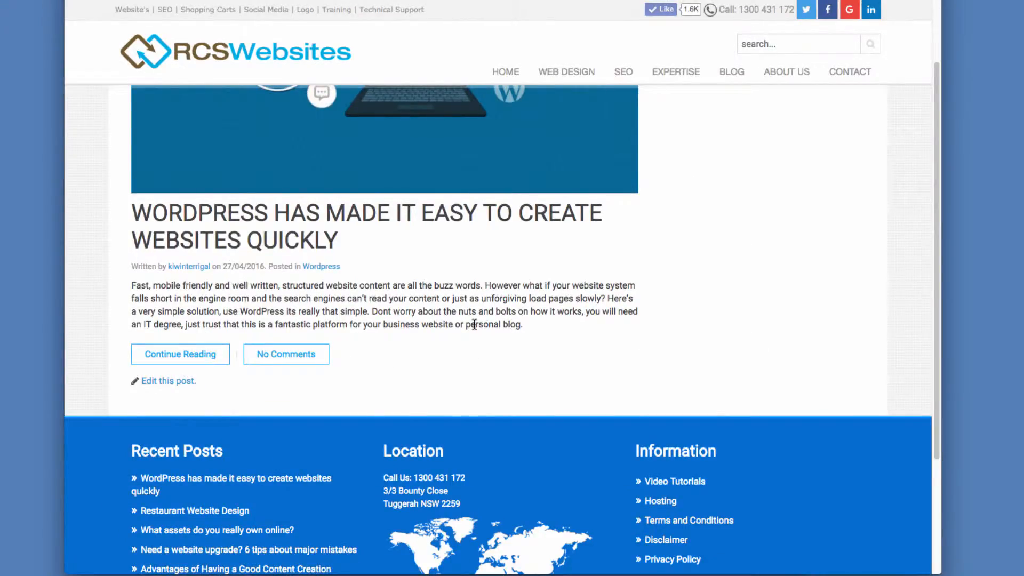
{"action": "left_click", "coordinate": [320, 0]}
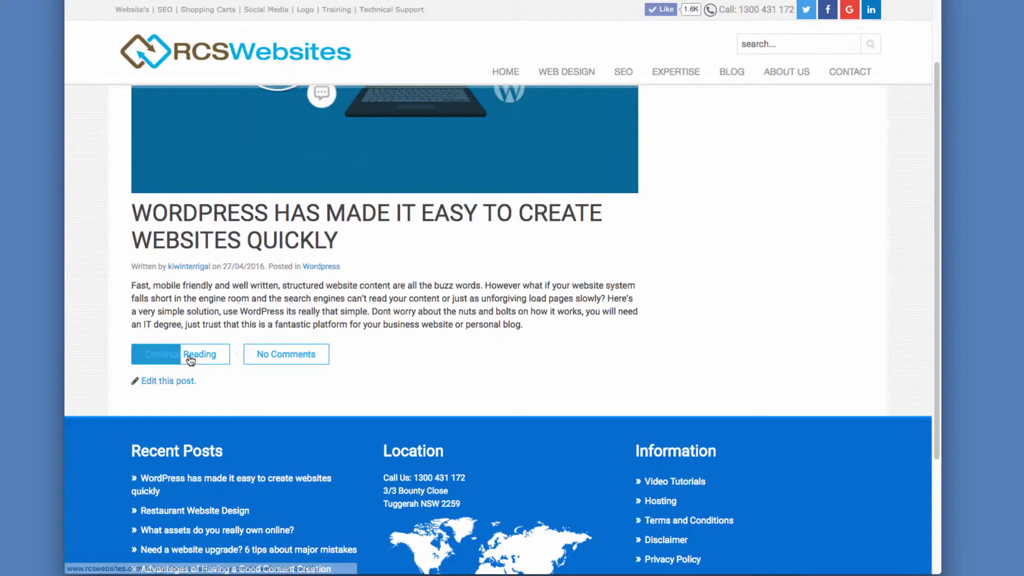
- Open the full article from its excerpt and review it down to the sharing links and comment form
{"action": "left_click", "coordinate": [190, 360]}
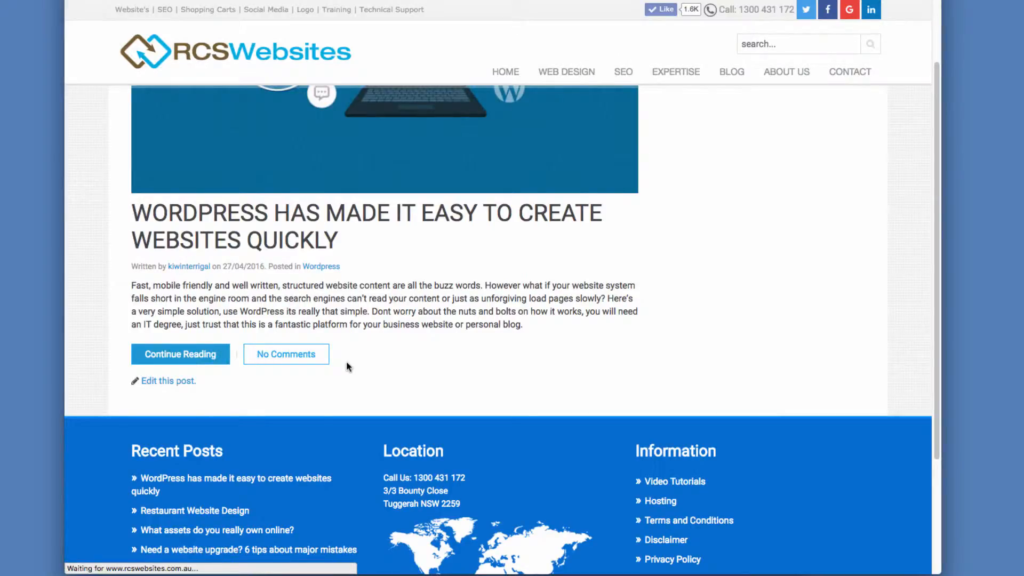
{"action": "scroll", "coordinate": [524, 319], "scroll_direction": "down", "scroll_amount": 10}
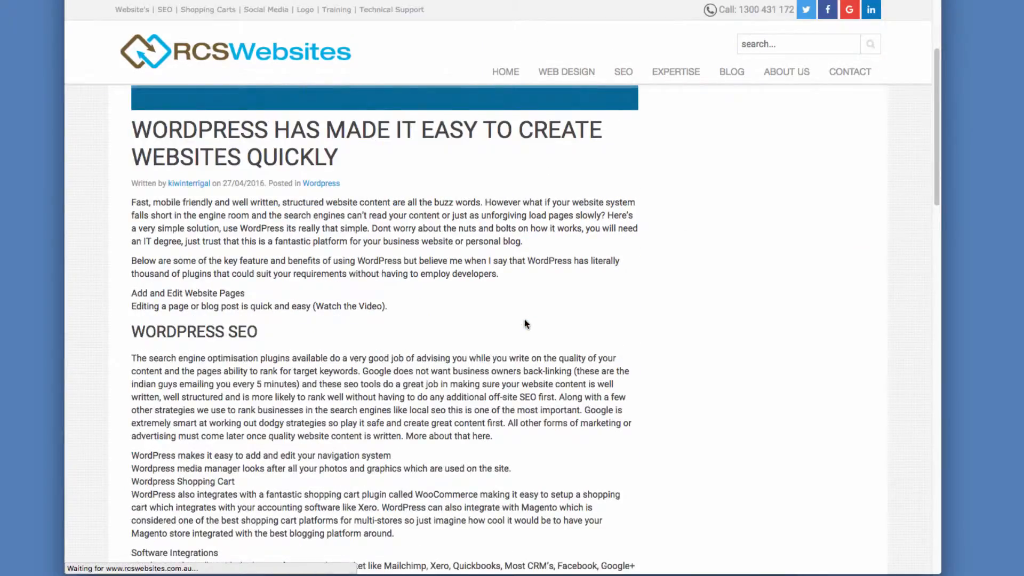
{"action": "scroll", "coordinate": [524, 319], "scroll_direction": "down", "scroll_amount": 9}
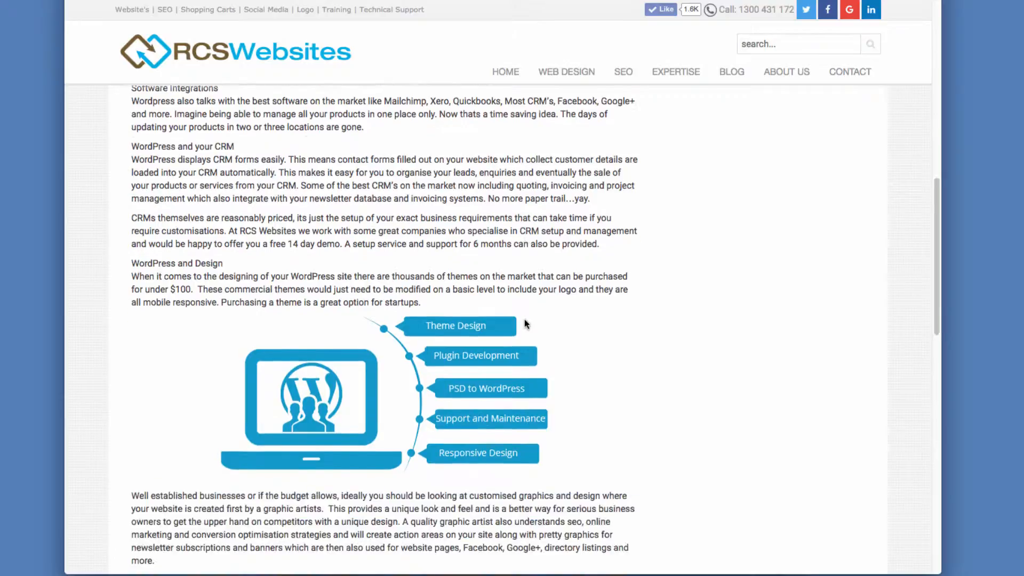
{"action": "scroll", "coordinate": [428, 258], "scroll_direction": "down", "scroll_amount": 5}
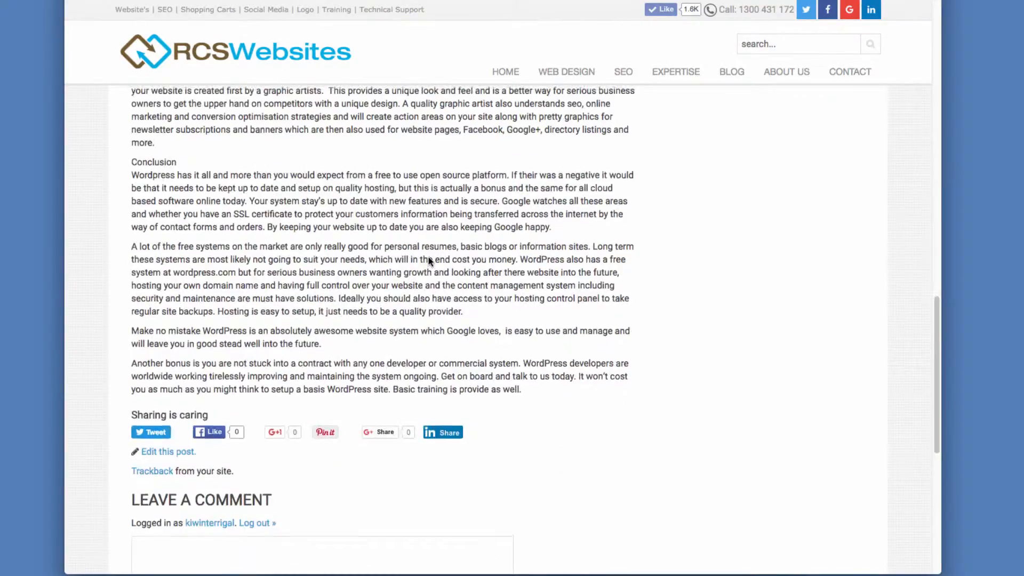
{"action": "scroll", "coordinate": [428, 257], "scroll_direction": "up", "scroll_amount": 7}
{"action": "scroll", "coordinate": [429, 258], "scroll_direction": "up", "scroll_amount": 15}
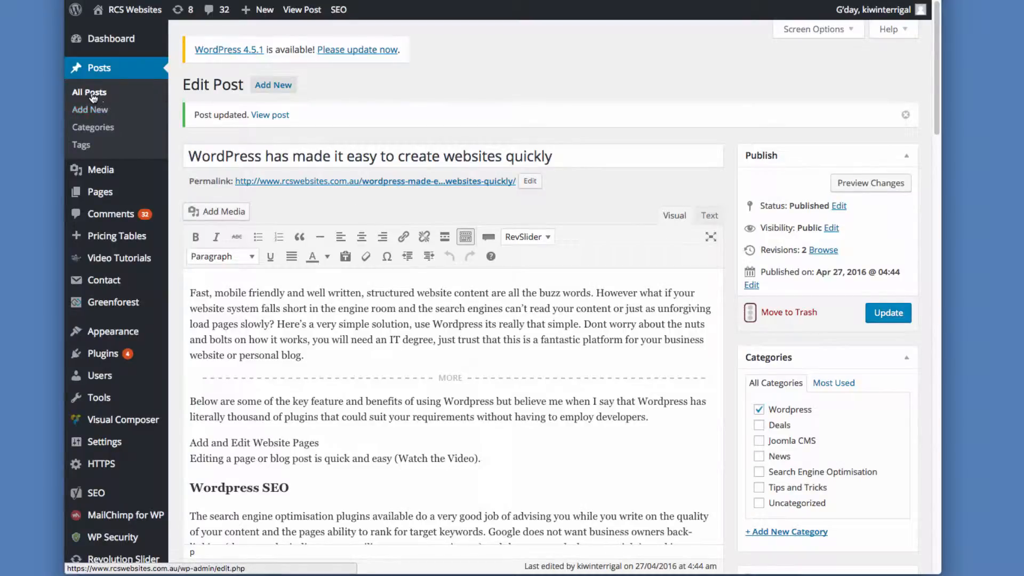
- Reopen the post "WordPress has made it easy to create websites quickly" for editing from the list of all posts
{"action": "left_click", "coordinate": [99, 74]}
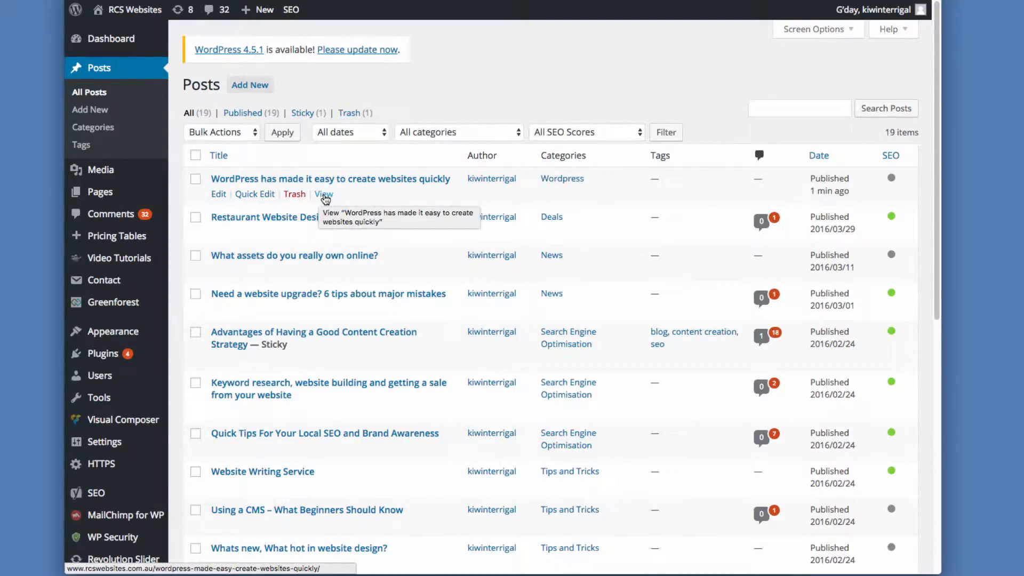
{"action": "left_click", "coordinate": [221, 194]}
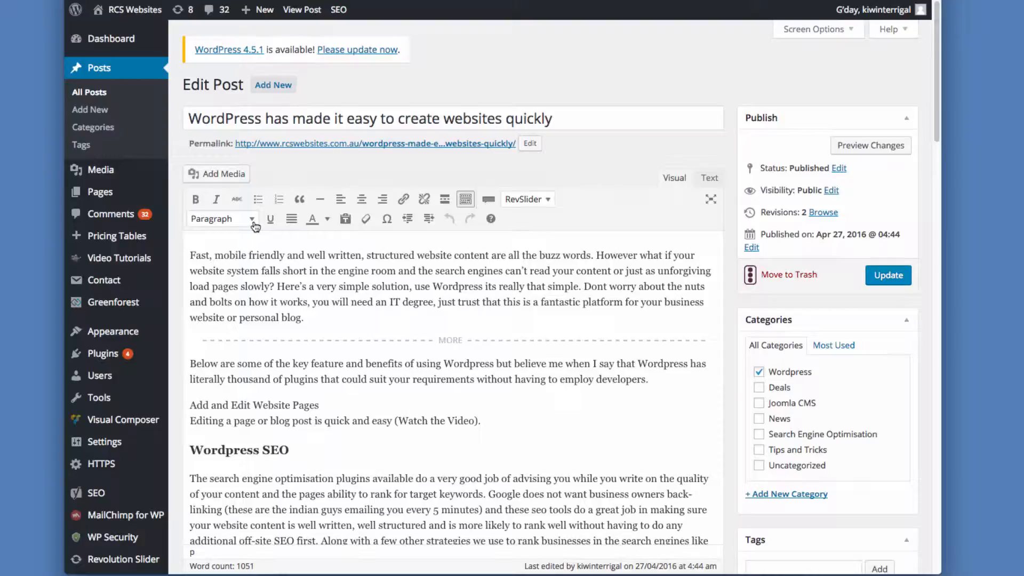
{"action": "left_click_drag", "start_coordinate": [250, 255], "coordinate": [282, 256]}
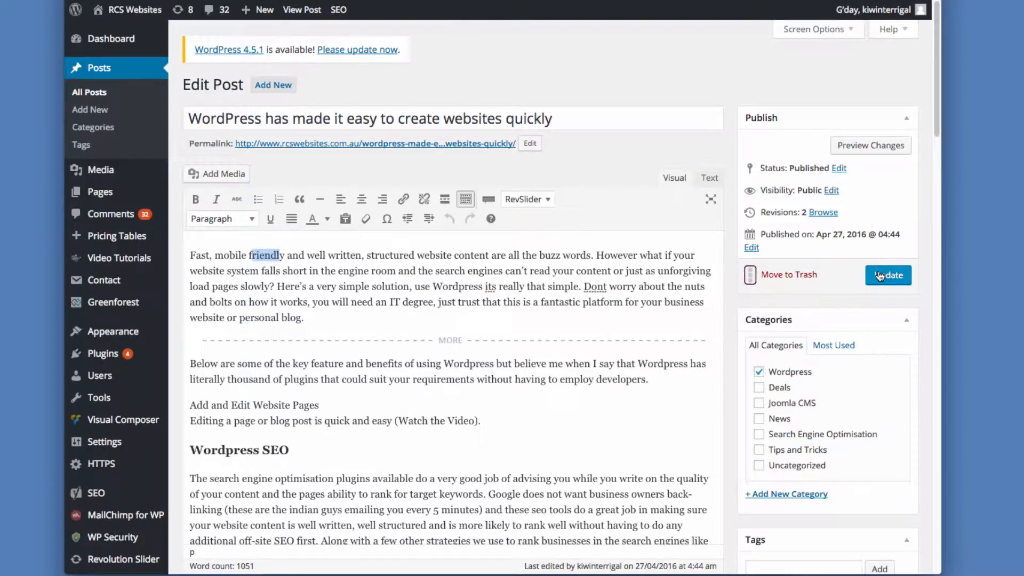
- Try assigning the Deals and Joomla CMS categories to the post, and clear both again
{"action": "left_click", "coordinate": [761, 390]}
{"action": "left_click", "coordinate": [759, 404]}
{"action": "left_click", "coordinate": [759, 403]}
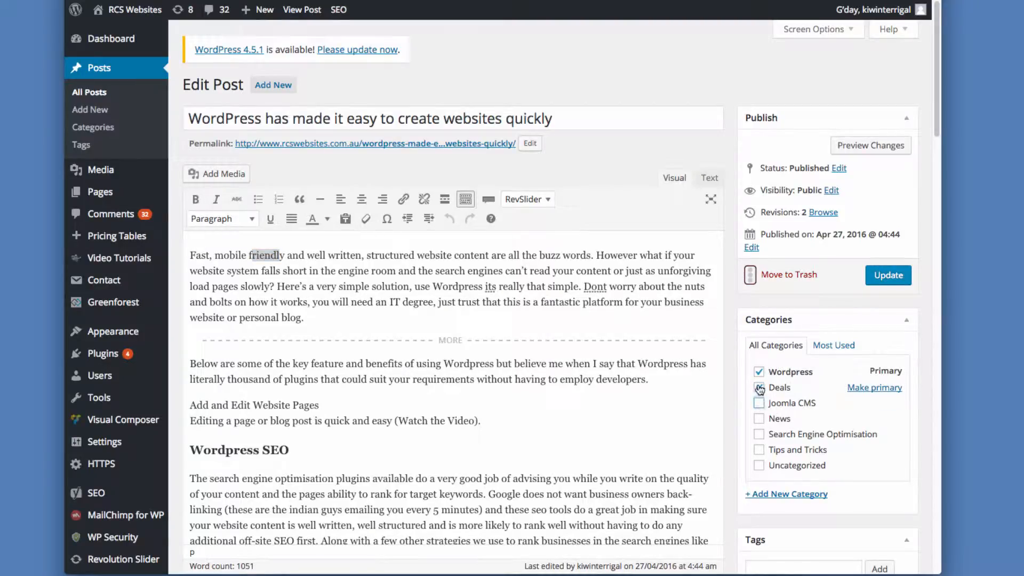
{"action": "left_click", "coordinate": [759, 388]}
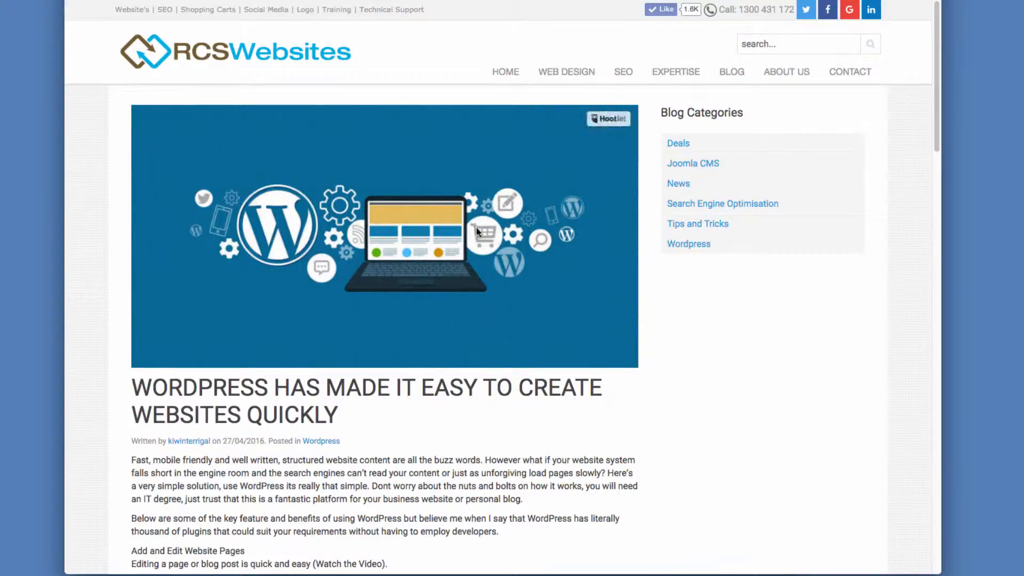
- Check the full article once more on the live site
{"action": "scroll", "coordinate": [475, 231], "scroll_direction": "down", "scroll_amount": 8}
{"action": "scroll", "coordinate": [476, 235], "scroll_direction": "up", "scroll_amount": 3}
{"action": "scroll", "coordinate": [477, 235], "scroll_direction": "up", "scroll_amount": 5}
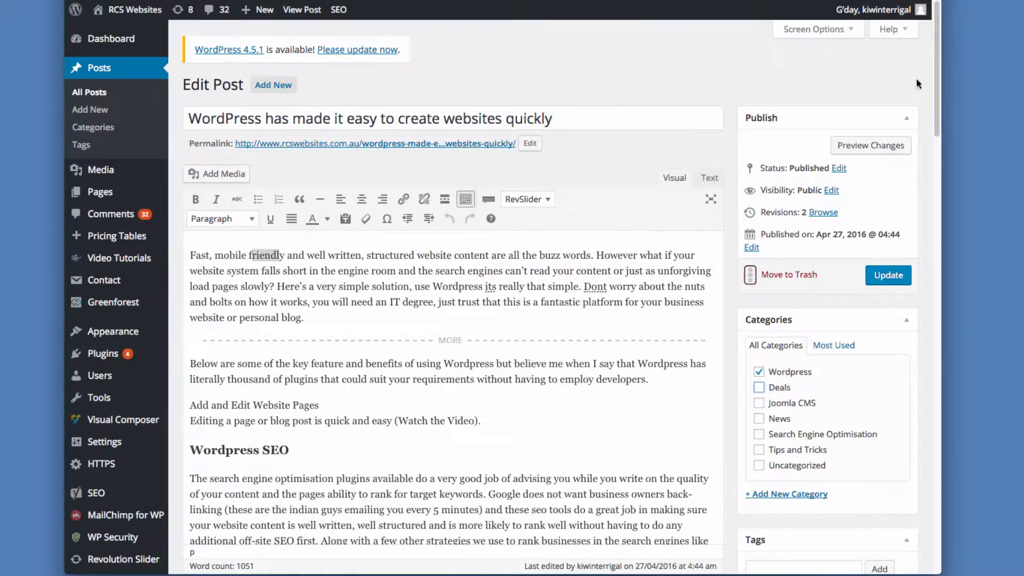
- Log out of the WordPress admin account
{"action": "mouse_move", "coordinate": [880, 9]}
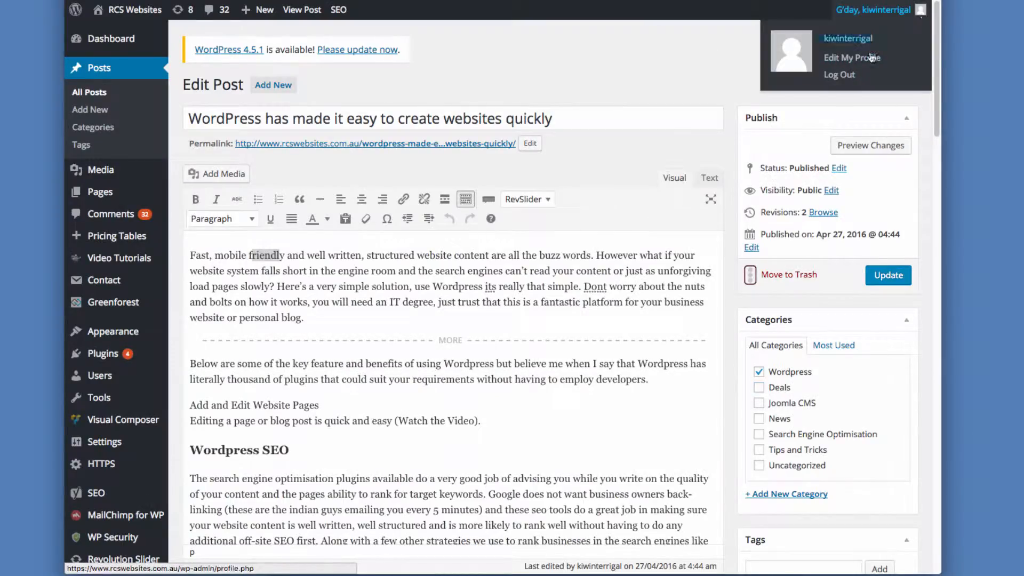
{"action": "left_click", "coordinate": [836, 79]}
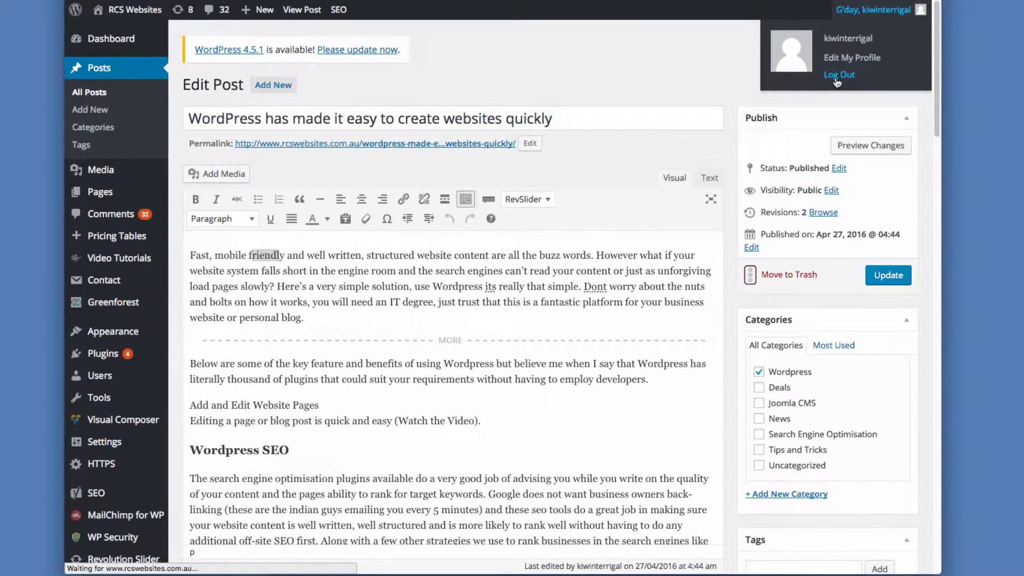